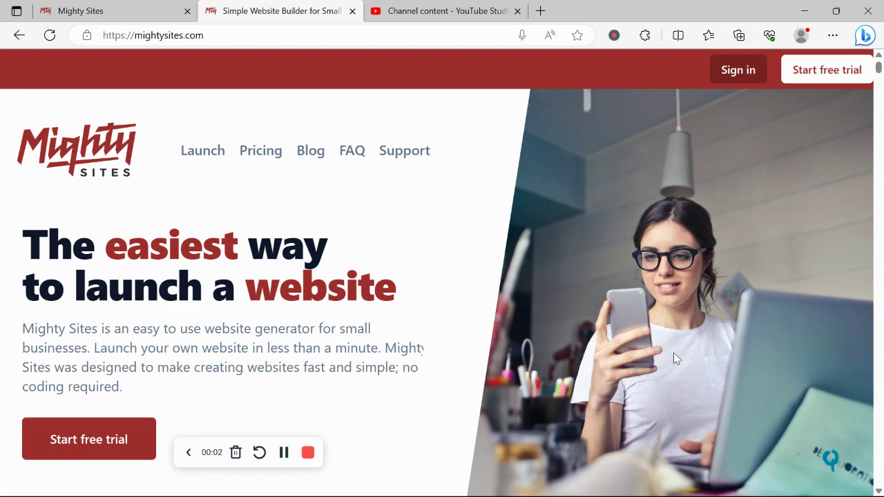
- Scroll down through the page in the original tab
{"action": "scroll", "coordinate": [673, 353], "scroll_direction": "down", "scroll_amount": 1}
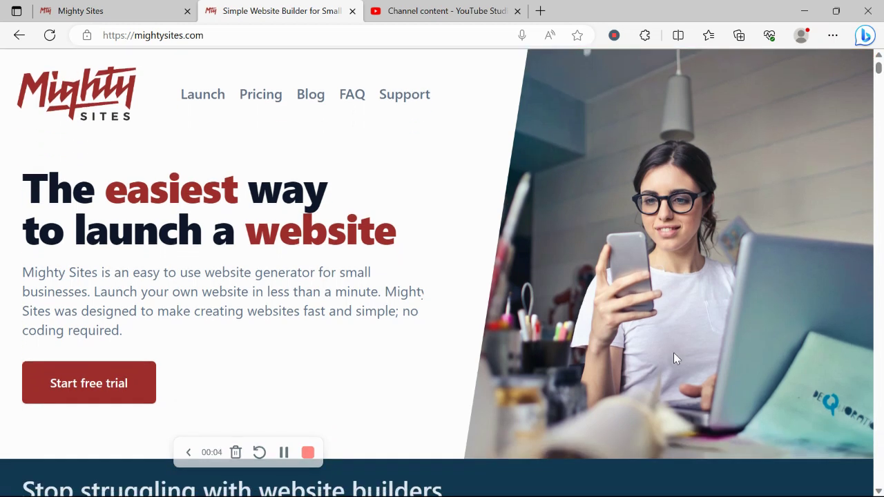
{"action": "scroll", "coordinate": [675, 358], "scroll_direction": "down", "scroll_amount": 2}
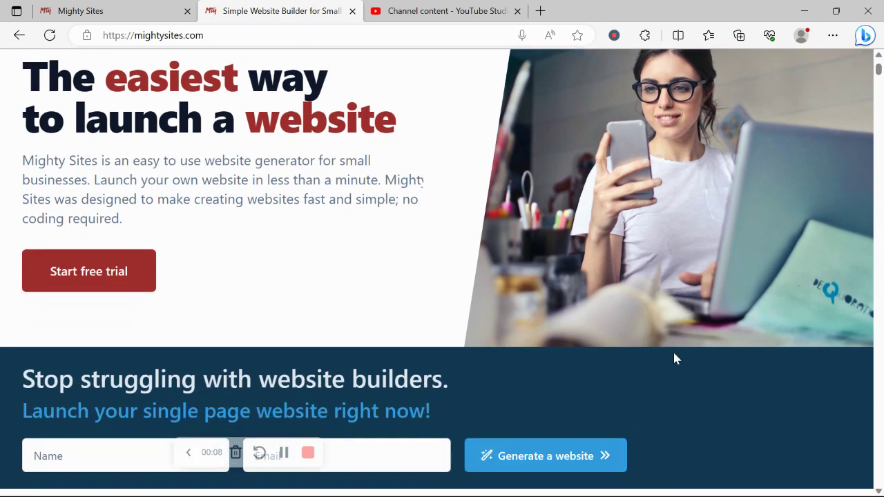
{"action": "scroll", "coordinate": [676, 358], "scroll_direction": "down", "scroll_amount": 5}
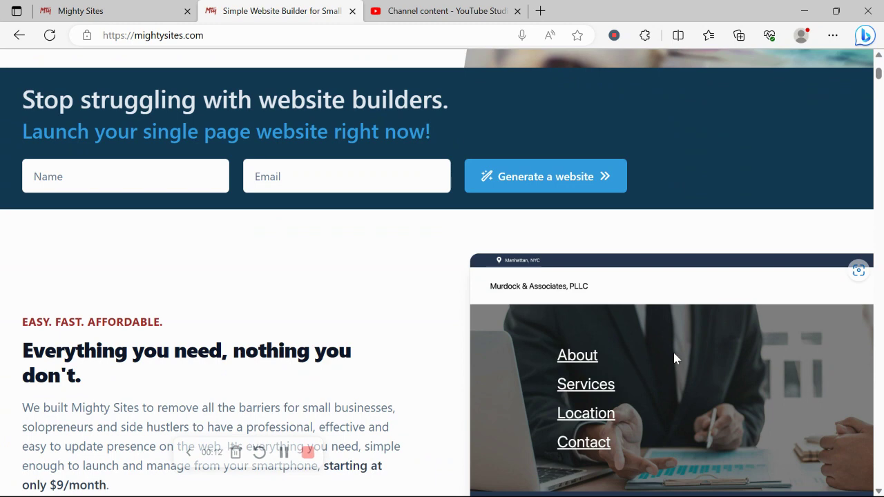
{"action": "scroll", "coordinate": [675, 357], "scroll_direction": "down", "scroll_amount": 1}
{"action": "scroll", "coordinate": [675, 359], "scroll_direction": "down", "scroll_amount": 3}
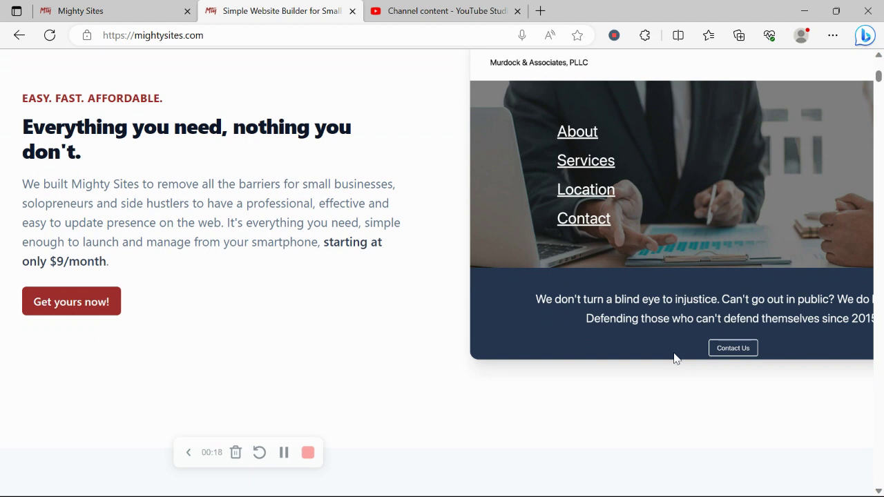
{"action": "scroll", "coordinate": [675, 358], "scroll_direction": "down", "scroll_amount": 1}
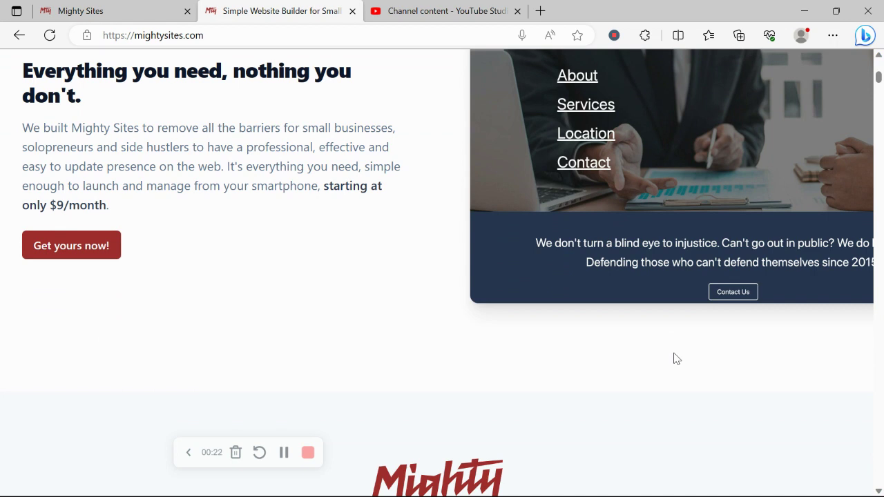
{"action": "scroll", "coordinate": [675, 357], "scroll_direction": "down", "scroll_amount": 1}
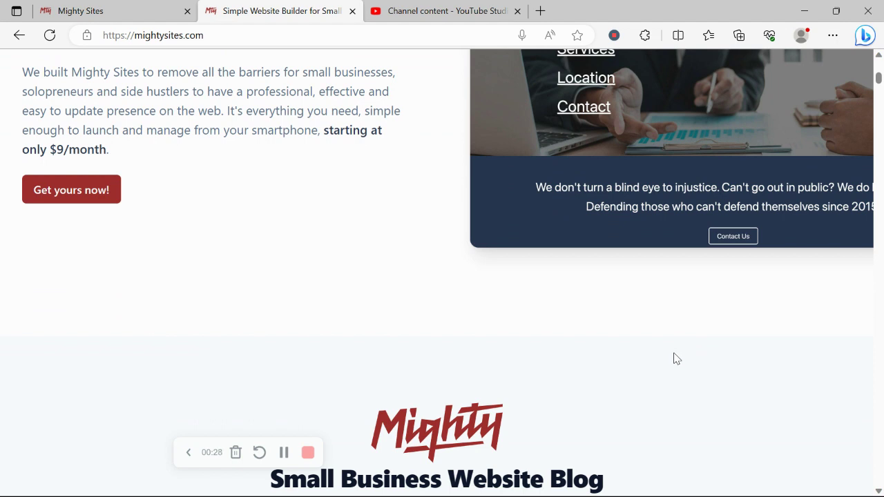
{"action": "scroll", "coordinate": [675, 358], "scroll_direction": "down", "scroll_amount": 1}
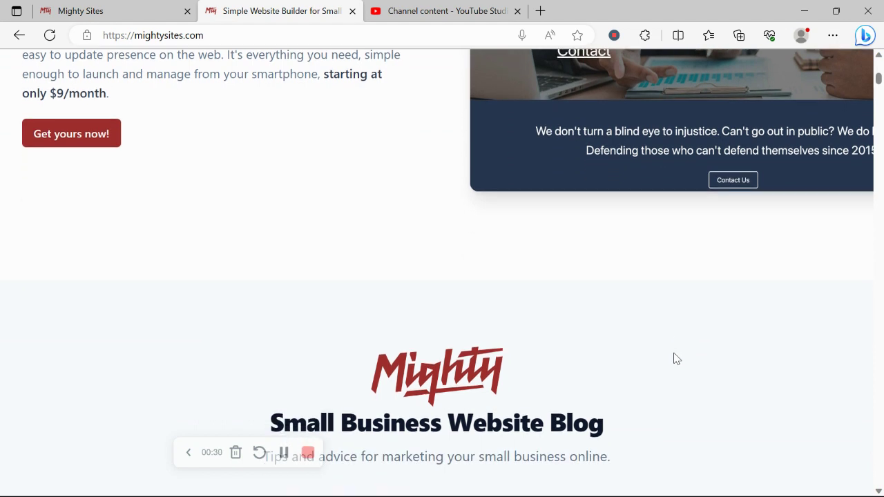
{"action": "scroll", "coordinate": [676, 357], "scroll_direction": "down", "scroll_amount": 5}
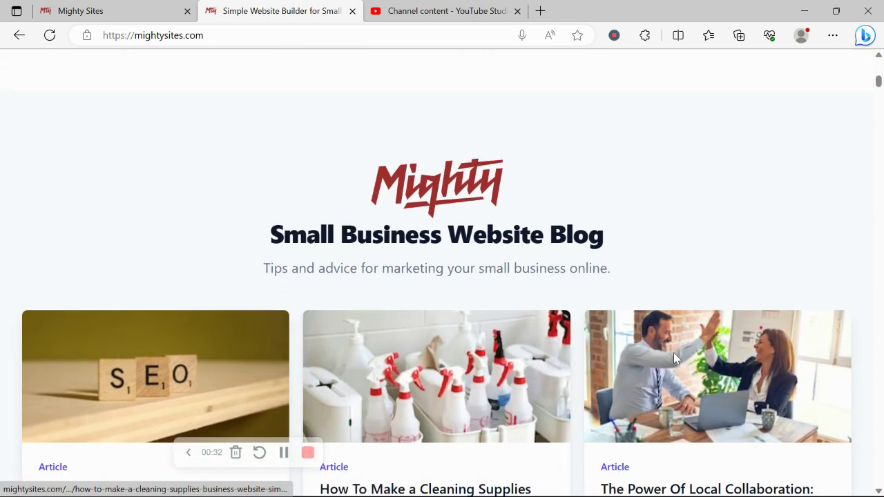
{"action": "scroll", "coordinate": [675, 358], "scroll_direction": "down", "scroll_amount": 6}
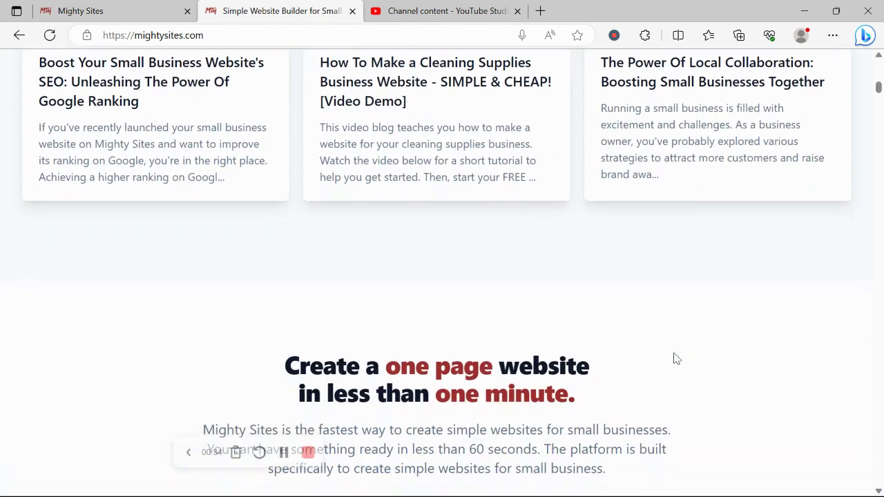
{"action": "scroll", "coordinate": [675, 357], "scroll_direction": "down", "scroll_amount": 2}
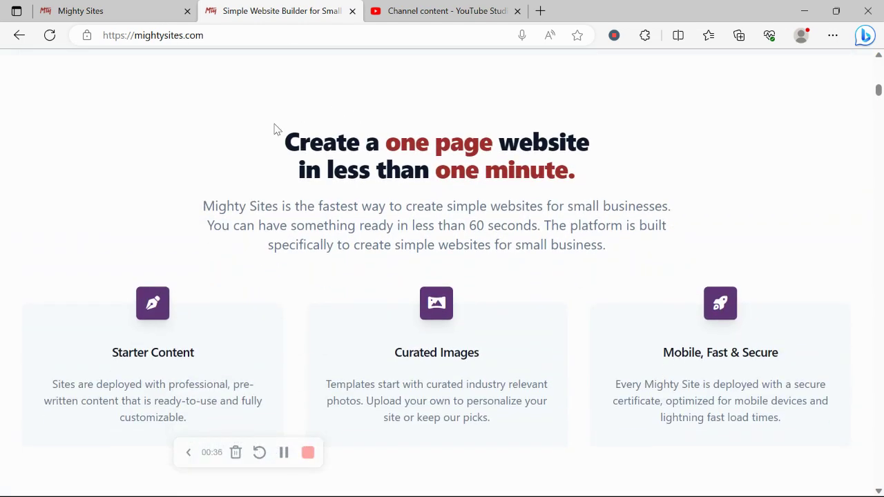
{"action": "triple_click", "coordinate": [274, 129]}
{"action": "left_click", "coordinate": [193, 272]}
{"action": "scroll", "coordinate": [193, 269], "scroll_direction": "down", "scroll_amount": 3}
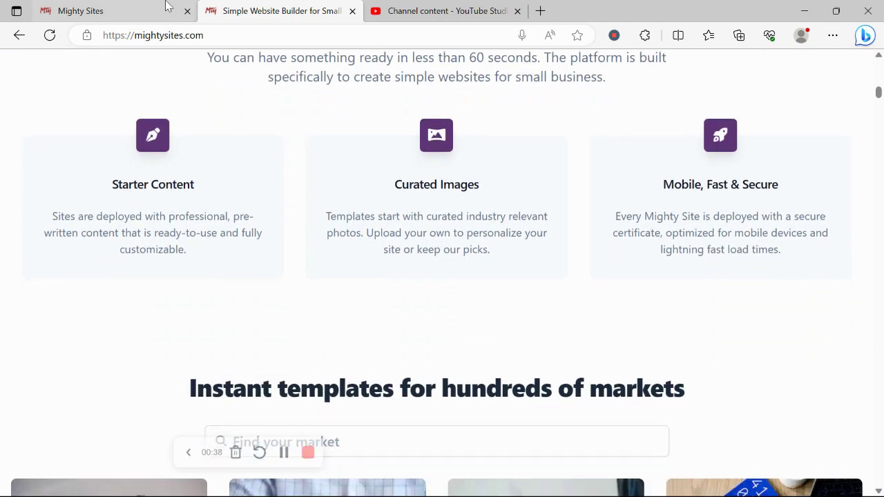
- Search the markets for 'medic' and pick the Medical Supply Store template
{"action": "left_click", "coordinate": [166, 6]}
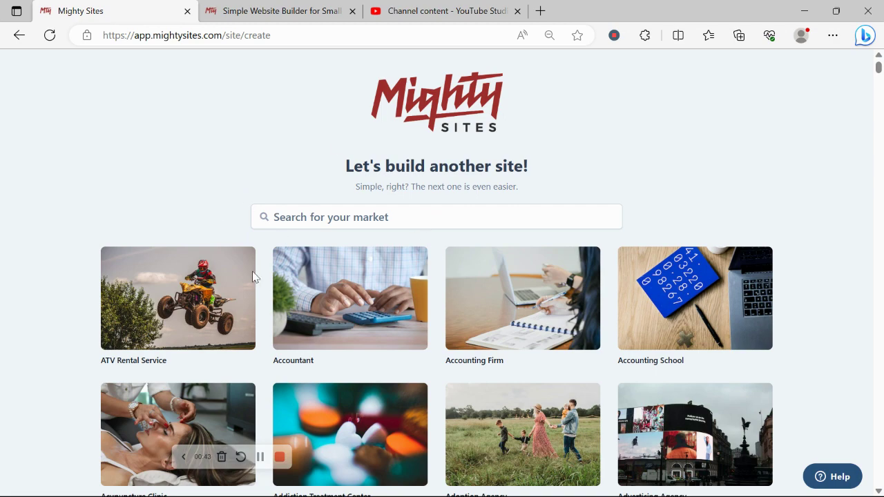
{"action": "scroll", "coordinate": [216, 185], "scroll_direction": "down", "scroll_amount": 7}
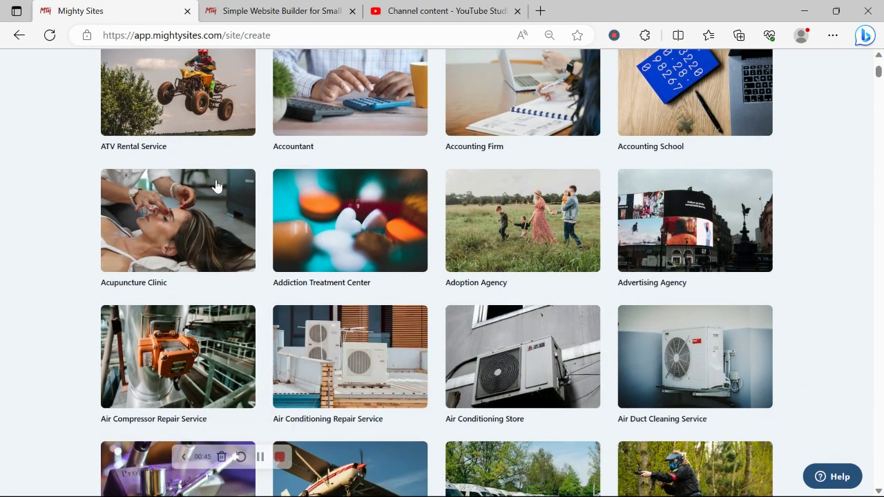
{"action": "scroll", "coordinate": [216, 185], "scroll_direction": "down", "scroll_amount": 2}
{"action": "scroll", "coordinate": [216, 185], "scroll_direction": "up", "scroll_amount": 9}
{"action": "scroll", "coordinate": [217, 185], "scroll_direction": "up", "scroll_amount": 1}
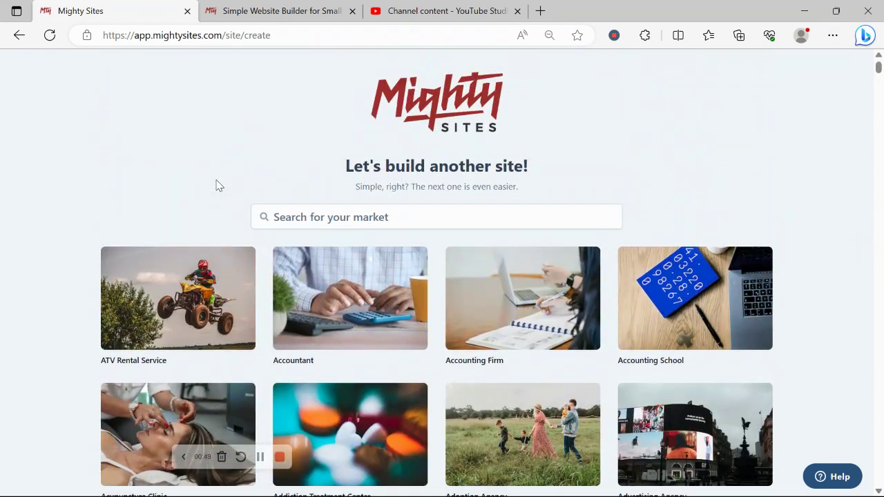
{"action": "left_click", "coordinate": [360, 218]}
{"action": "type", "text": "medic"}
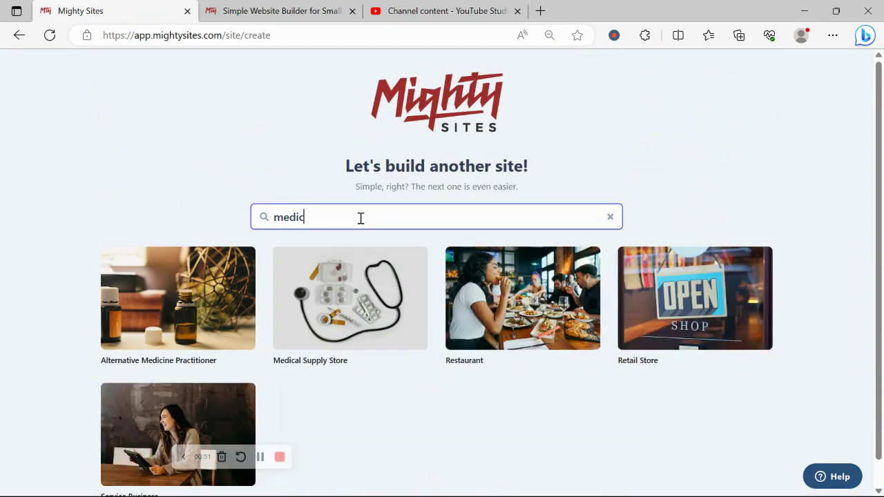
{"action": "left_click", "coordinate": [320, 323]}
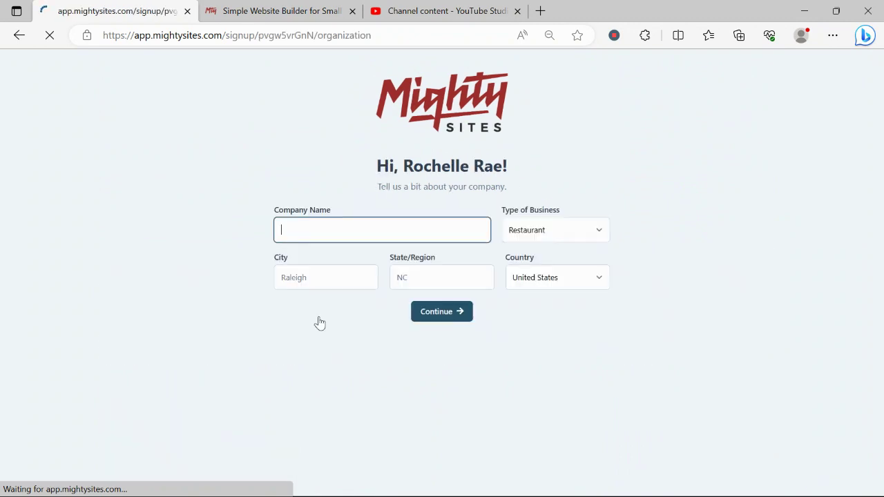
- Enter 'Rochelle's Medical Supplies' as the company name
{"action": "key", "text": "Caps_Lock"}
{"action": "type", "text": "R"}
{"action": "key", "text": "Caps_Lock"}
{"action": "type", "text": "ovg"}
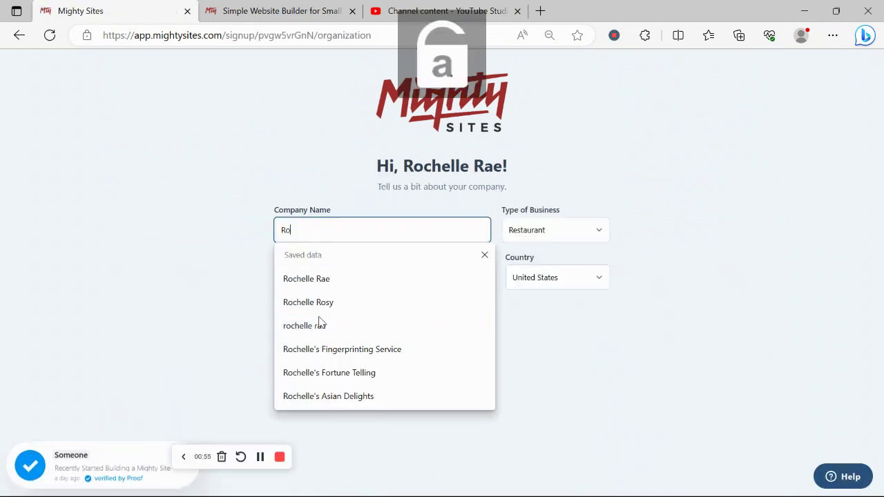
{"action": "key", "text": "BackSpace"}
{"action": "key", "text": "BackSpace"}
{"action": "type", "text": "chell"}
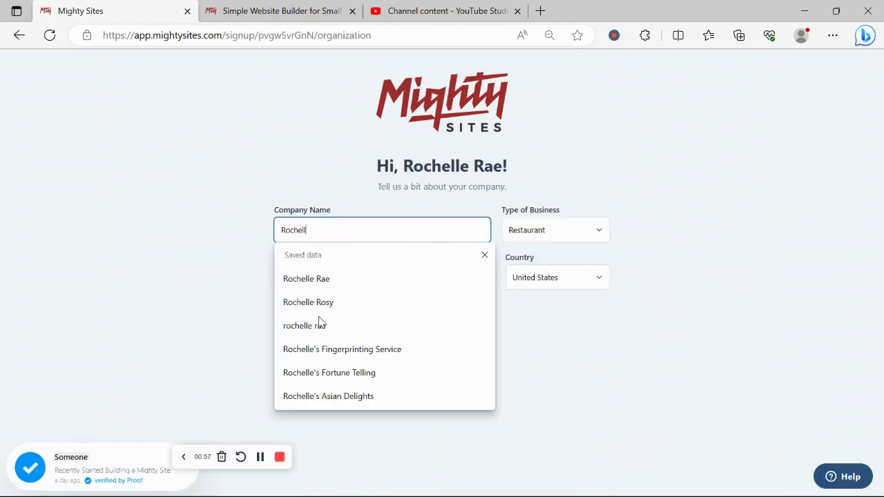
{"action": "type", "text": "e's"}
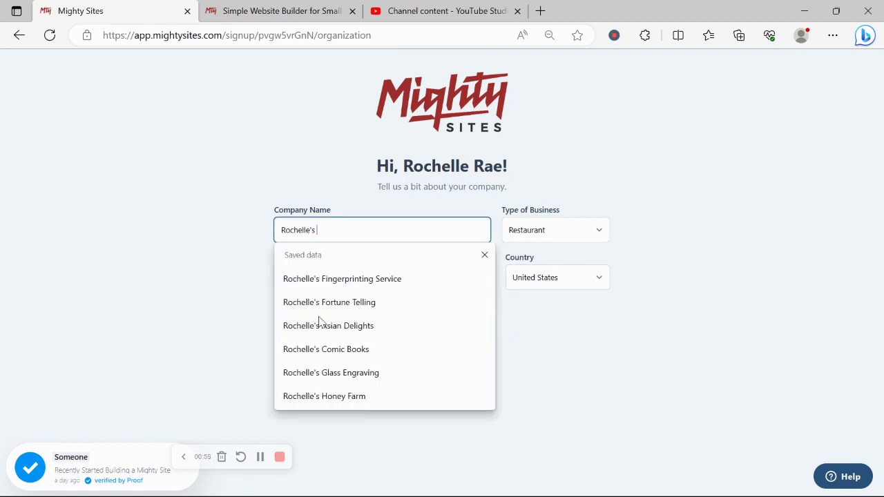
{"action": "key", "text": "Caps_Lock"}
{"action": "type", "text": "M"}
{"action": "key", "text": "Caps_Lock"}
{"action": "type", "text": "edi"}
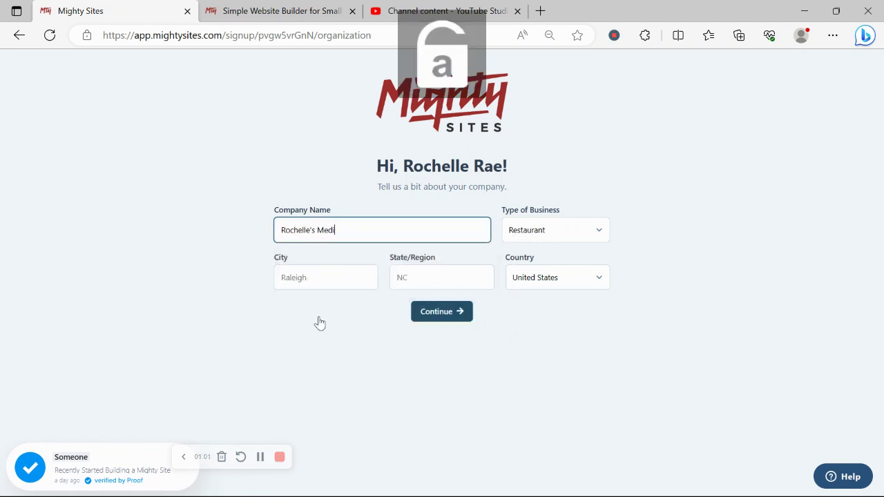
{"action": "type", "text": "cal"}
{"action": "key", "text": "Caps_Lock"}
{"action": "type", "text": "S"}
{"action": "key", "text": "Caps_Lock"}
{"action": "type", "text": "upplies"}
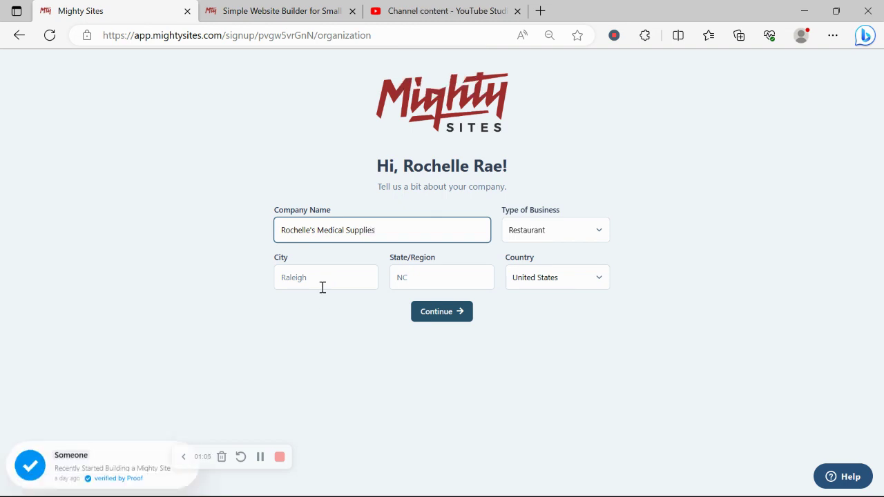
- Enter Denver as the city and Colorado as the state
{"action": "left_click", "coordinate": [321, 285]}
{"action": "key", "text": "Caps_Lock"}
{"action": "type", "text": "D"}
{"action": "key", "text": "Caps_Lock"}
{"action": "type", "text": "en"}
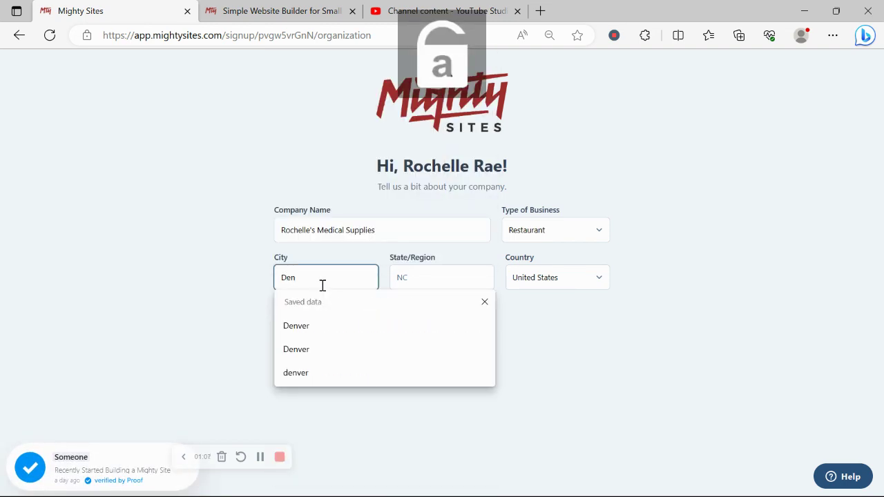
{"action": "type", "text": "ver"}
{"action": "left_click", "coordinate": [441, 269]}
{"action": "key", "text": "Caps_Lock"}
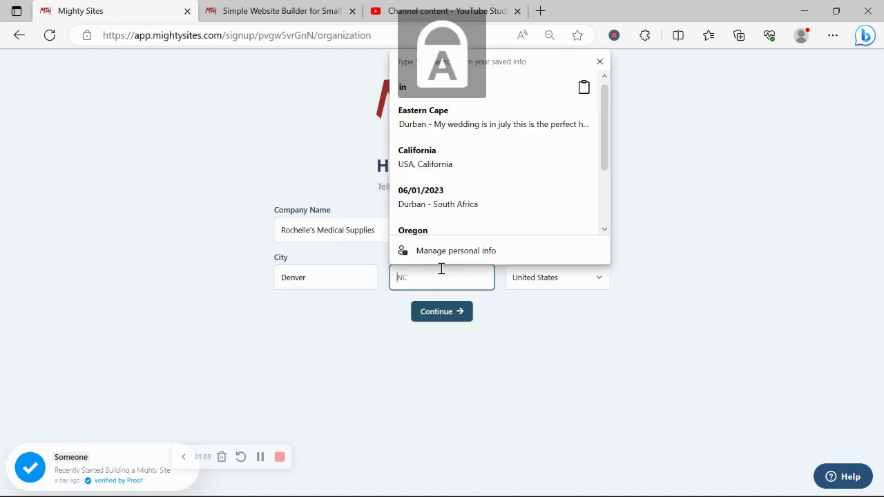
{"action": "type", "text": "C"}
{"action": "key", "text": "Caps_Lock"}
{"action": "type", "text": "olorado"}
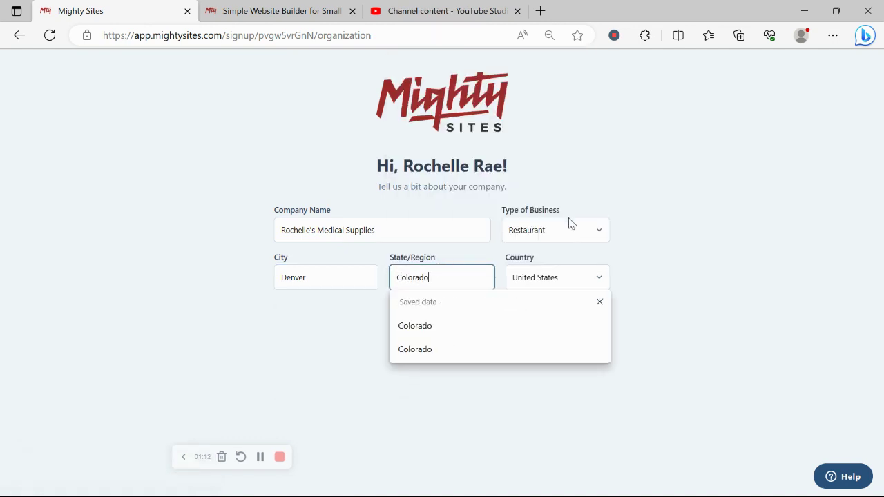
- Set the business type to Service and submit the company details
{"action": "left_click", "coordinate": [571, 223]}
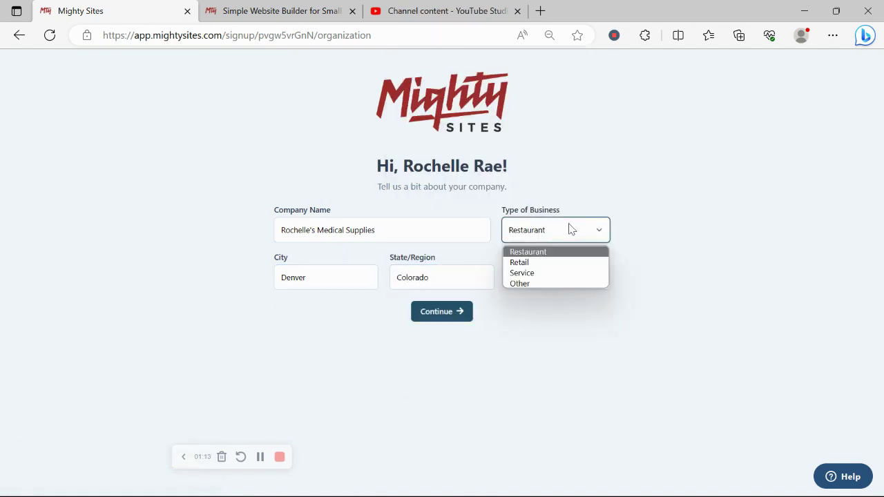
{"action": "left_click", "coordinate": [576, 272]}
{"action": "left_click", "coordinate": [437, 312]}
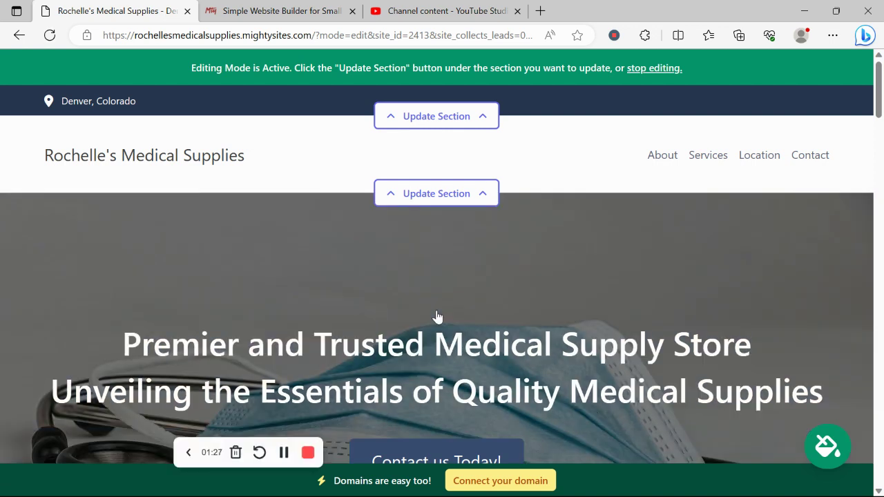
{"action": "scroll", "coordinate": [437, 316], "scroll_direction": "down", "scroll_amount": 8}
{"action": "scroll", "coordinate": [436, 316], "scroll_direction": "down", "scroll_amount": 6}
{"action": "scroll", "coordinate": [437, 316], "scroll_direction": "down", "scroll_amount": 3}
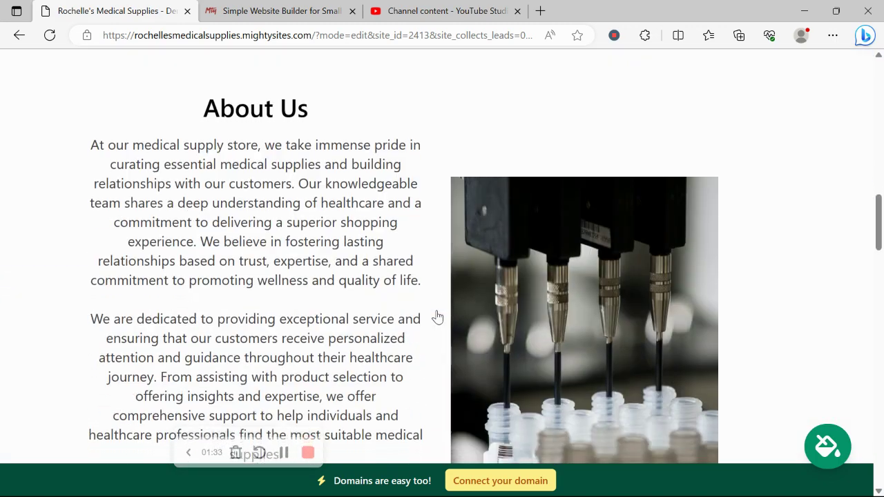
{"action": "mouse_move", "coordinate": [178, 145]}
{"action": "left_mouse_down"}
{"action": "mouse_move", "coordinate": [359, 338]}
{"action": "mouse_move", "coordinate": [407, 433]}
{"action": "left_mouse_up"}
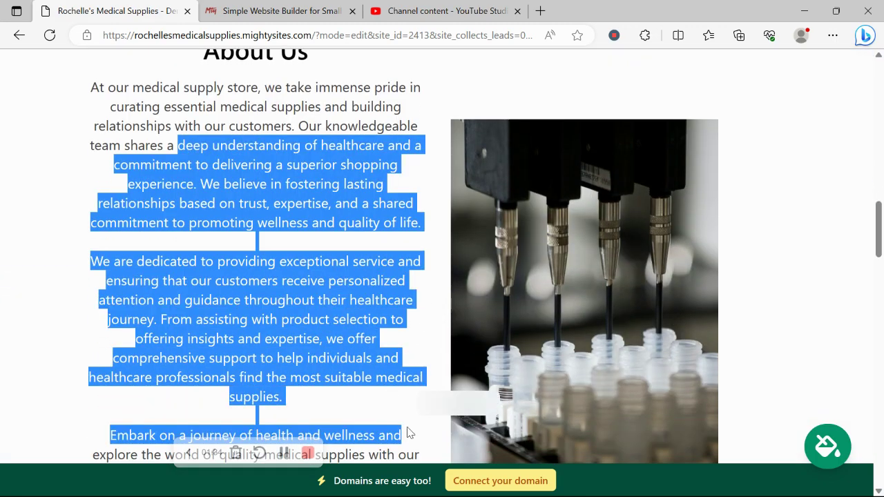
{"action": "left_click", "coordinate": [266, 304]}
{"action": "scroll", "coordinate": [266, 304], "scroll_direction": "down", "scroll_amount": 3}
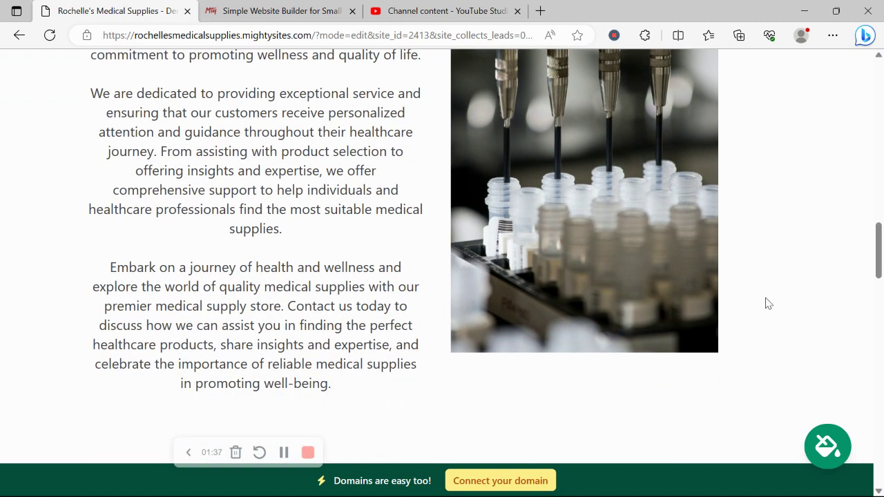
{"action": "scroll", "coordinate": [685, 183], "scroll_direction": "down", "scroll_amount": 10}
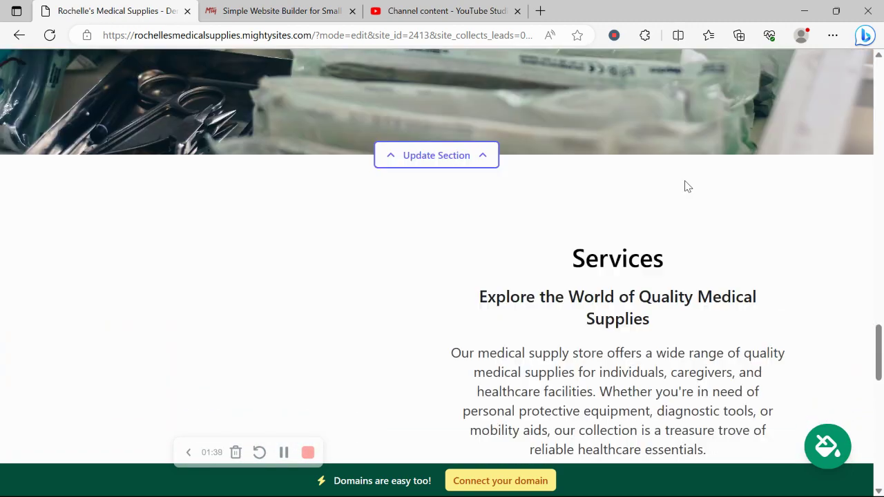
{"action": "scroll", "coordinate": [686, 184], "scroll_direction": "down", "scroll_amount": 3}
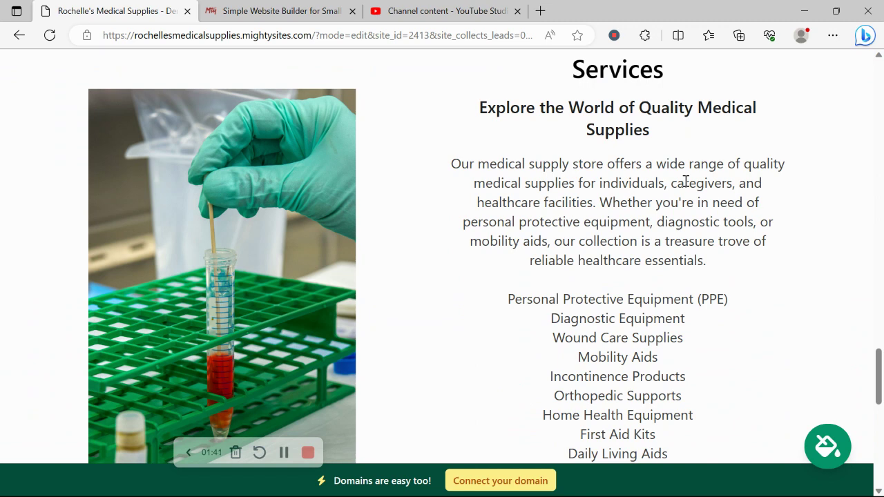
{"action": "scroll", "coordinate": [684, 183], "scroll_direction": "down", "scroll_amount": 6}
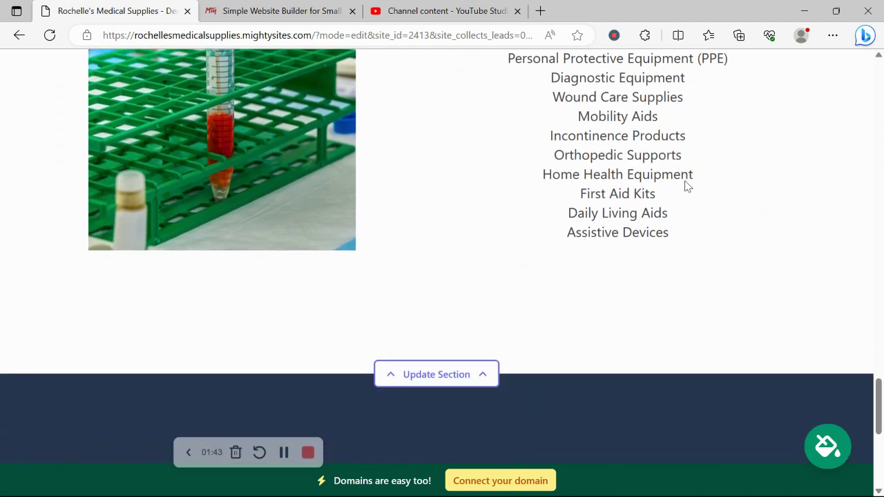
{"action": "scroll", "coordinate": [687, 187], "scroll_direction": "down", "scroll_amount": 4}
{"action": "scroll", "coordinate": [687, 187], "scroll_direction": "up", "scroll_amount": 3}
{"action": "scroll", "coordinate": [686, 185], "scroll_direction": "up", "scroll_amount": 4}
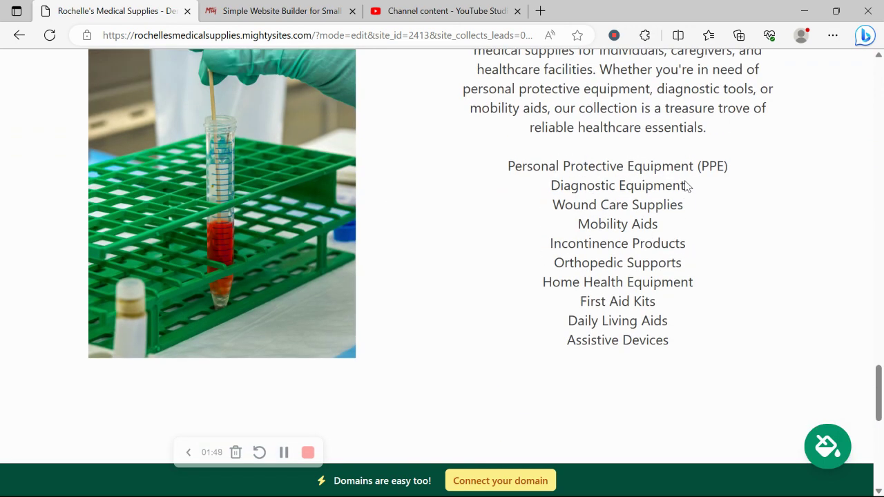
{"action": "scroll", "coordinate": [685, 185], "scroll_direction": "up", "scroll_amount": 2}
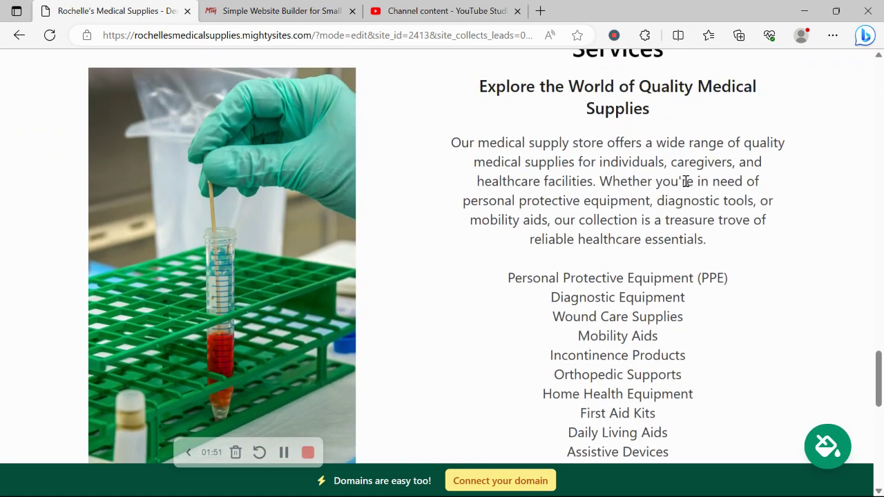
{"action": "left_click_drag", "start_coordinate": [520, 161], "coordinate": [670, 263]}
{"action": "left_click", "coordinate": [636, 316]}
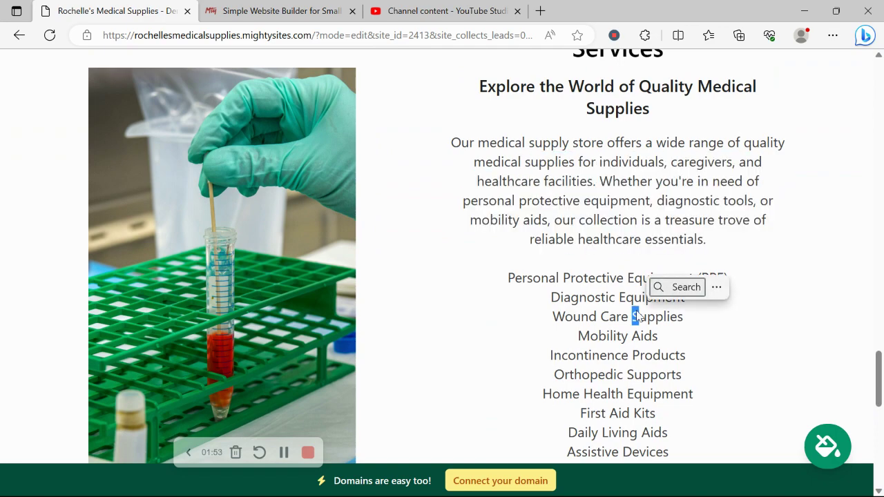
{"action": "scroll", "coordinate": [498, 200], "scroll_direction": "up", "scroll_amount": 5}
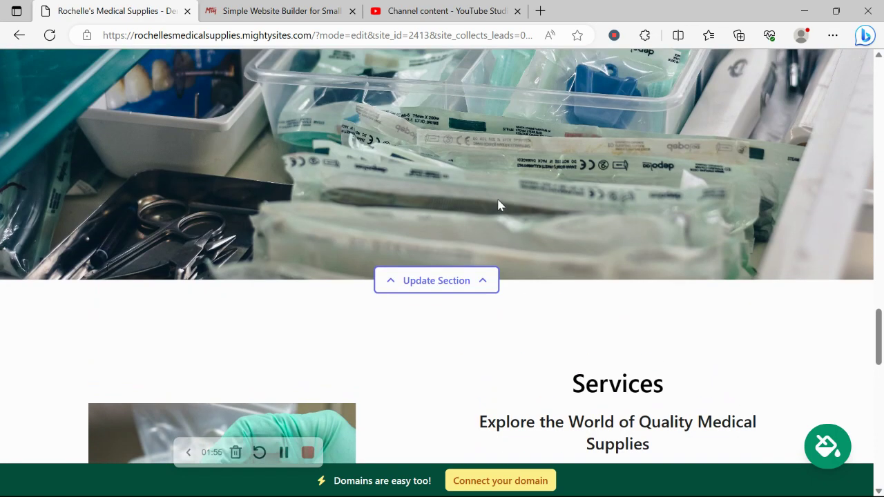
{"action": "scroll", "coordinate": [499, 205], "scroll_direction": "up", "scroll_amount": 3}
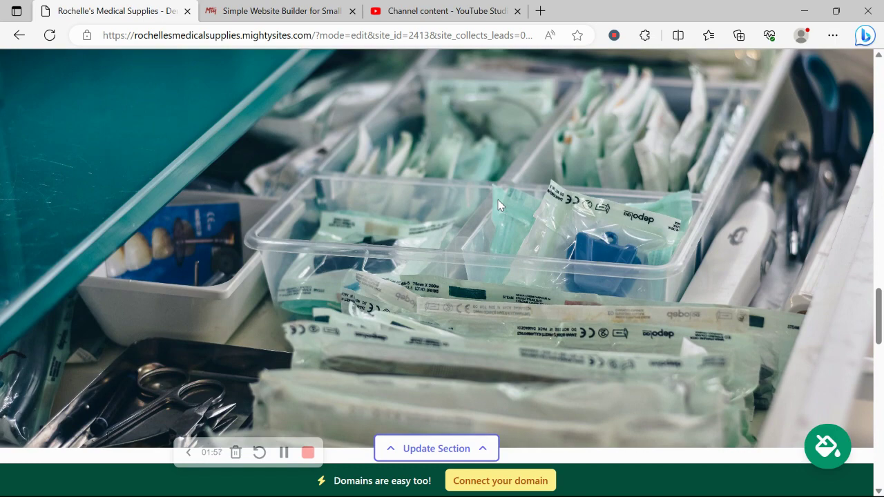
{"action": "scroll", "coordinate": [499, 205], "scroll_direction": "up", "scroll_amount": 7}
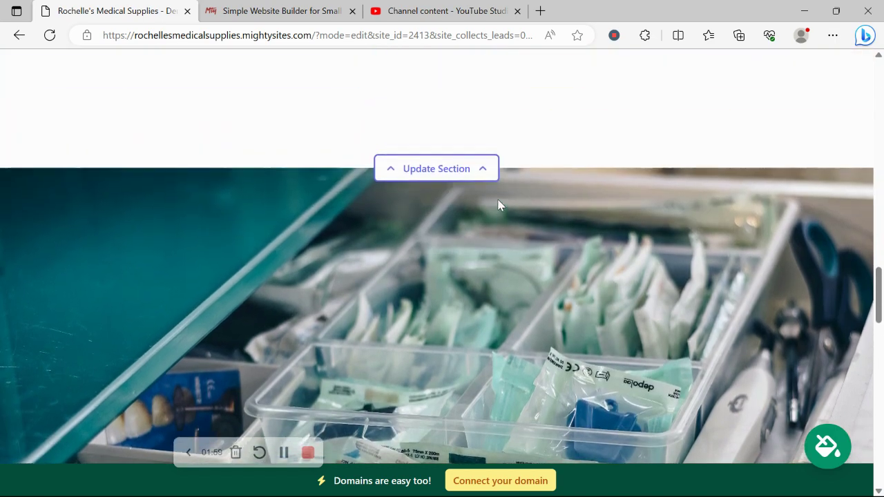
{"action": "scroll", "coordinate": [498, 204], "scroll_direction": "up", "scroll_amount": 5}
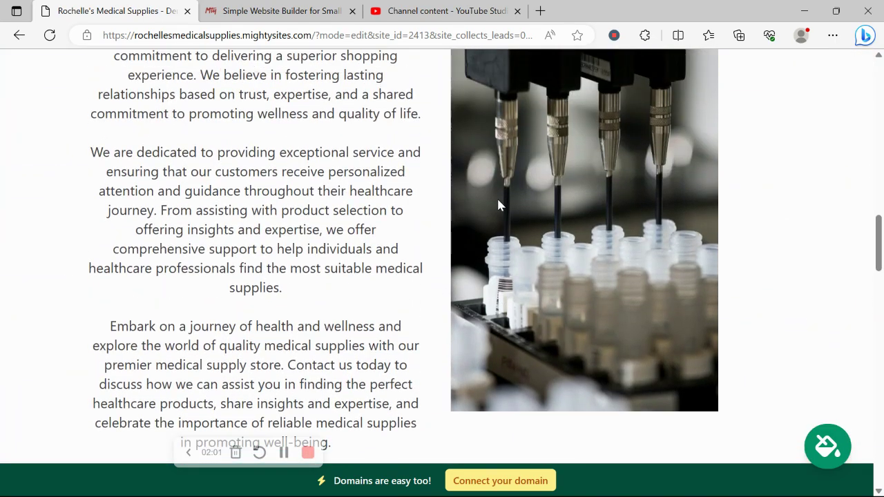
{"action": "scroll", "coordinate": [500, 204], "scroll_direction": "up", "scroll_amount": 4}
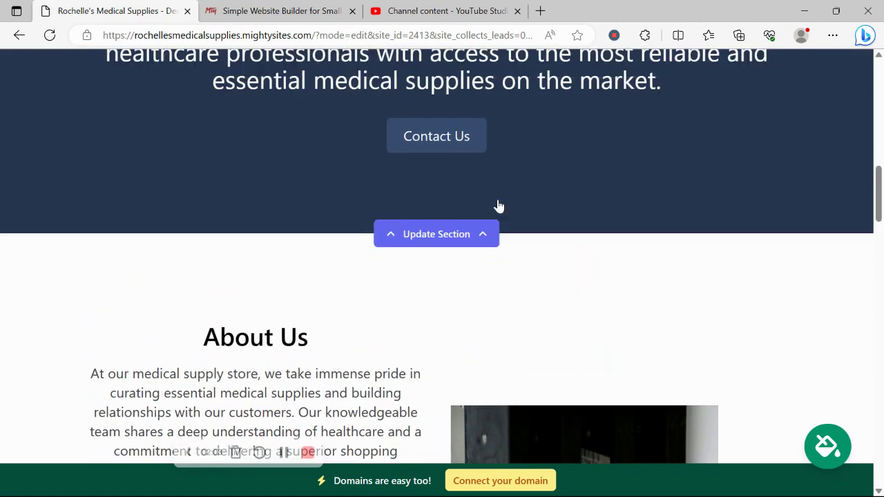
{"action": "scroll", "coordinate": [500, 205], "scroll_direction": "up", "scroll_amount": 8}
{"action": "scroll", "coordinate": [499, 205], "scroll_direction": "up", "scroll_amount": 4}
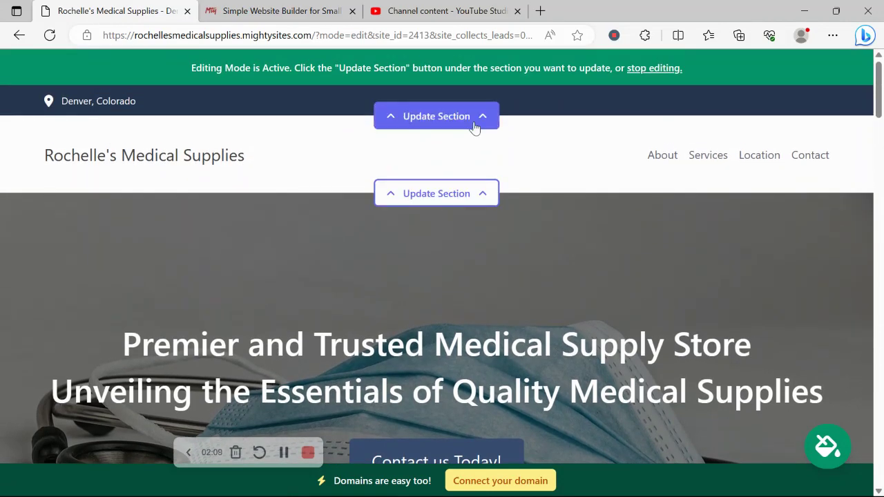
- In the top contact bar, enter the organization email, show it on site, and add the phone number
{"action": "left_click", "coordinate": [448, 117]}
{"action": "left_click", "coordinate": [456, 217]}
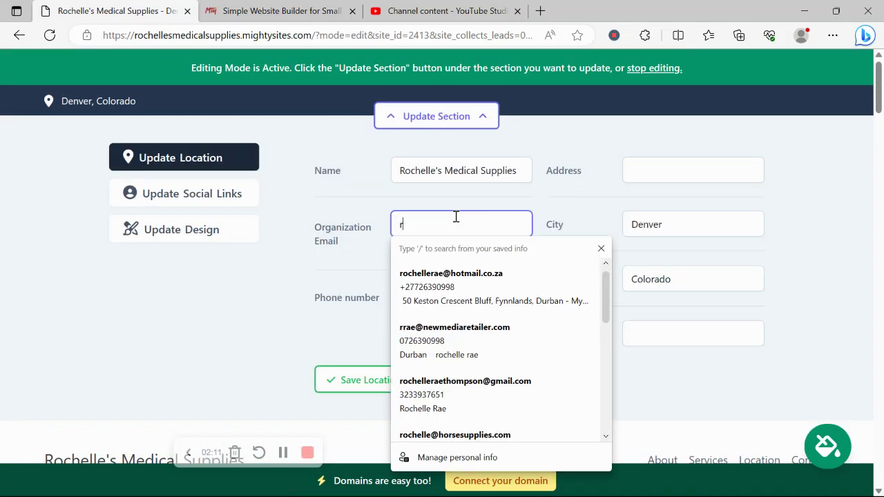
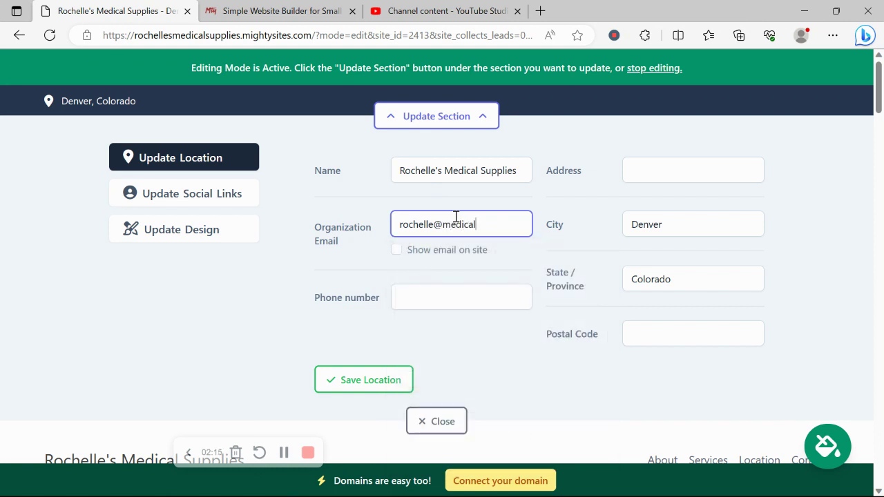
{"action": "left_click", "coordinate": [396, 249]}
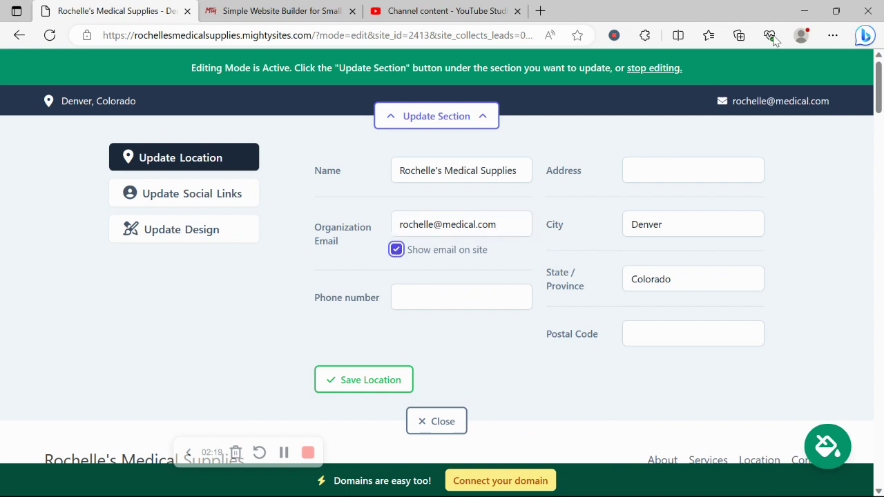
{"action": "left_click", "coordinate": [436, 290]}
{"action": "type", "text": "456-8789"}
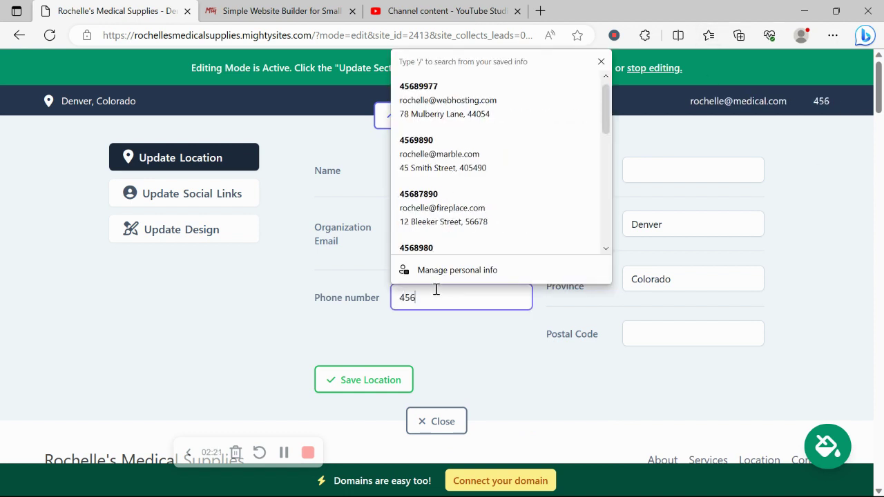
- Autofill the street address from a saved entry and save the location details
{"action": "left_click", "coordinate": [653, 171]}
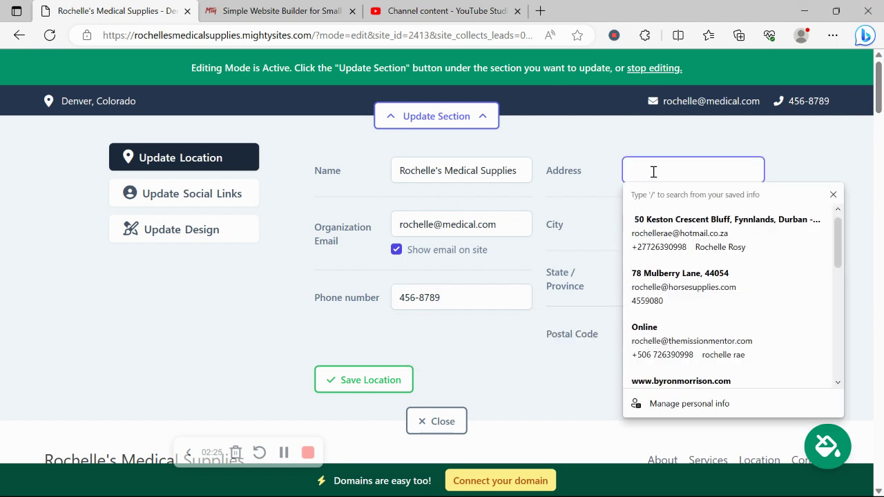
{"action": "left_click", "coordinate": [690, 273]}
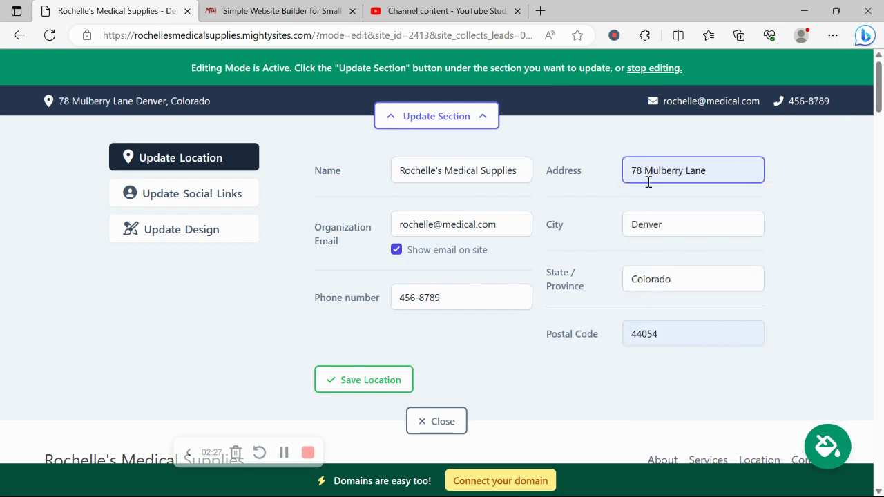
{"action": "left_click", "coordinate": [326, 379]}
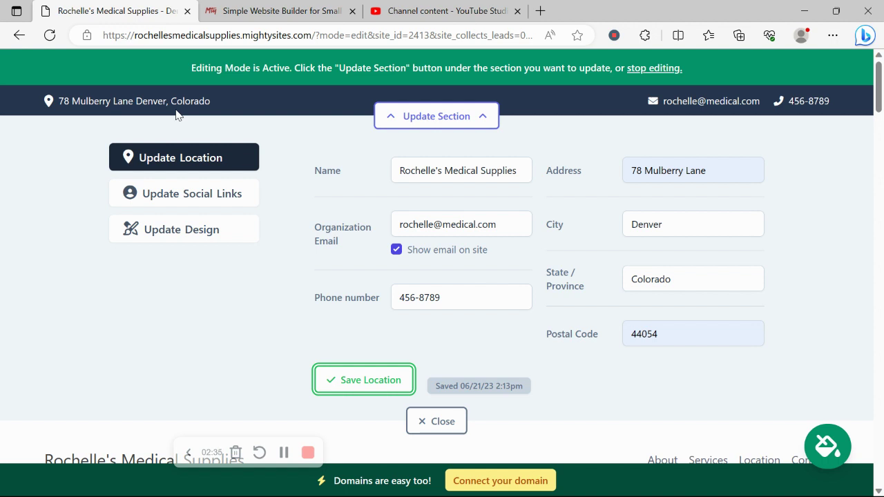
- Enter the site's Instagram handle in the social links and save them
{"action": "left_click", "coordinate": [231, 189]}
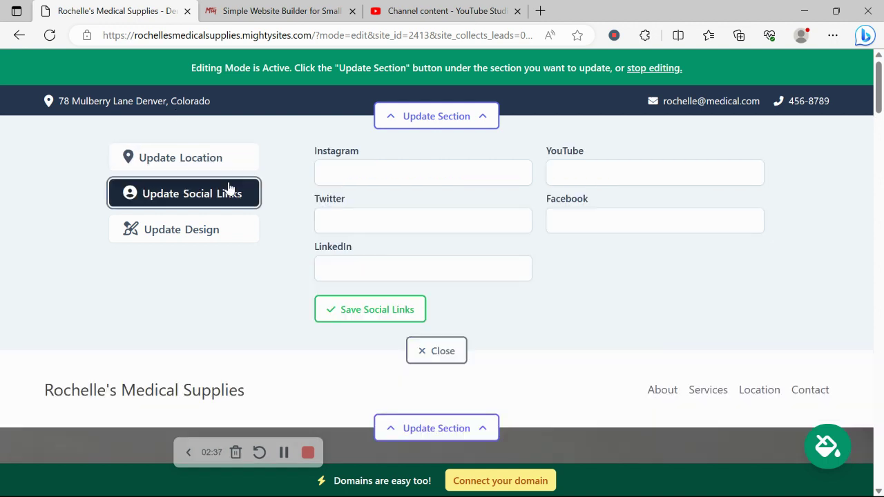
{"action": "left_click", "coordinate": [401, 178]}
{"action": "type", "text": "mightysites"}
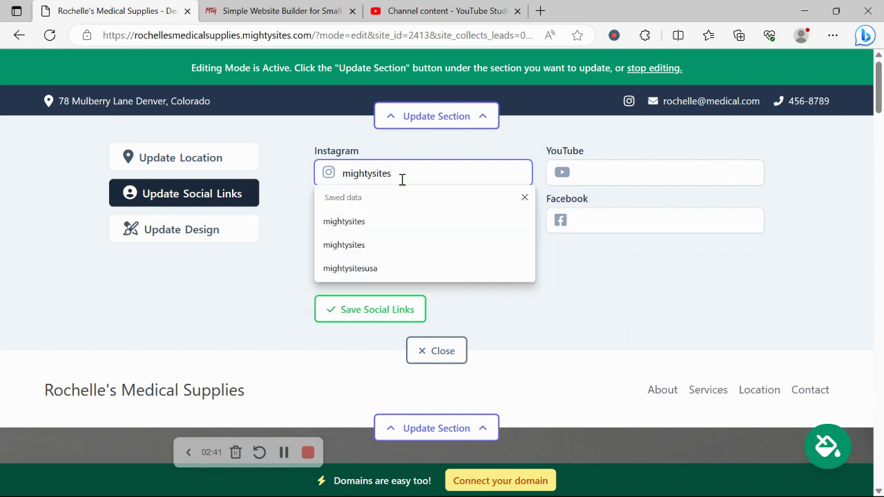
{"action": "left_click", "coordinate": [384, 312]}
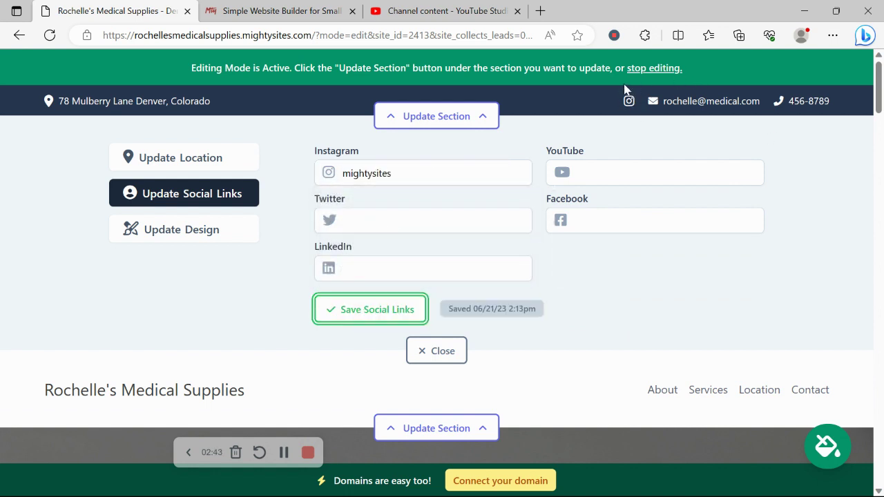
- Upload the Mighty Sites logo from the Pictures folder as the header logo and save it
{"action": "left_click", "coordinate": [443, 351]}
{"action": "left_click", "coordinate": [434, 192]}
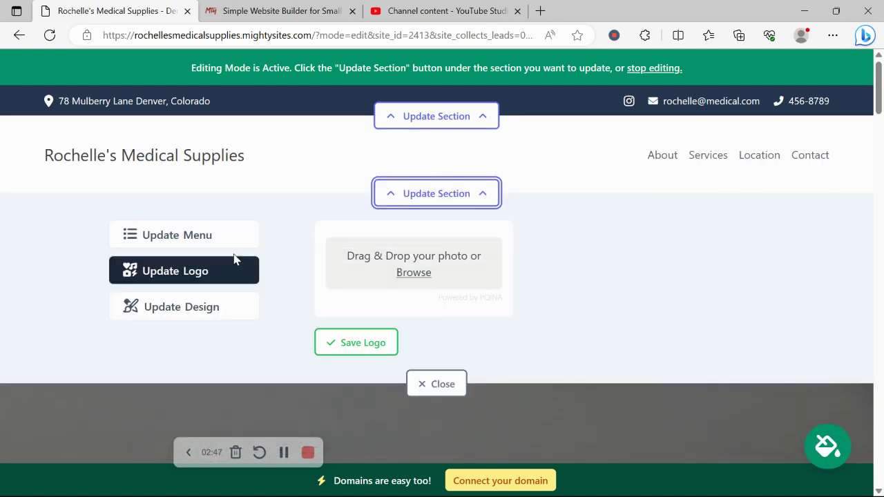
{"action": "left_click", "coordinate": [414, 276]}
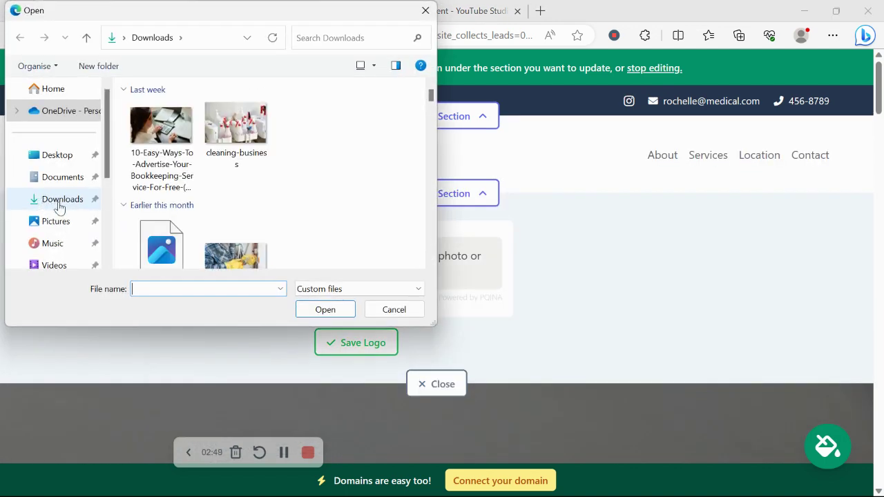
{"action": "left_click", "coordinate": [68, 223]}
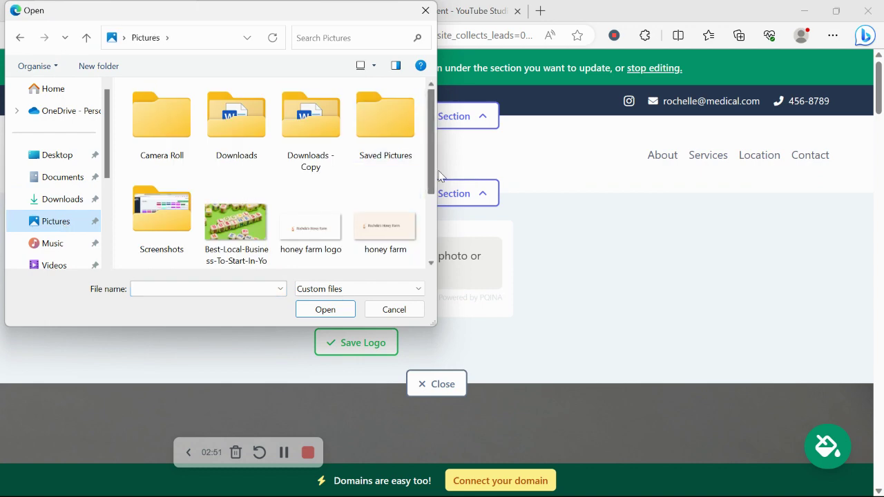
{"action": "scroll", "coordinate": [310, 193], "scroll_direction": "down", "scroll_amount": 3}
{"action": "double_click", "coordinate": [161, 214]}
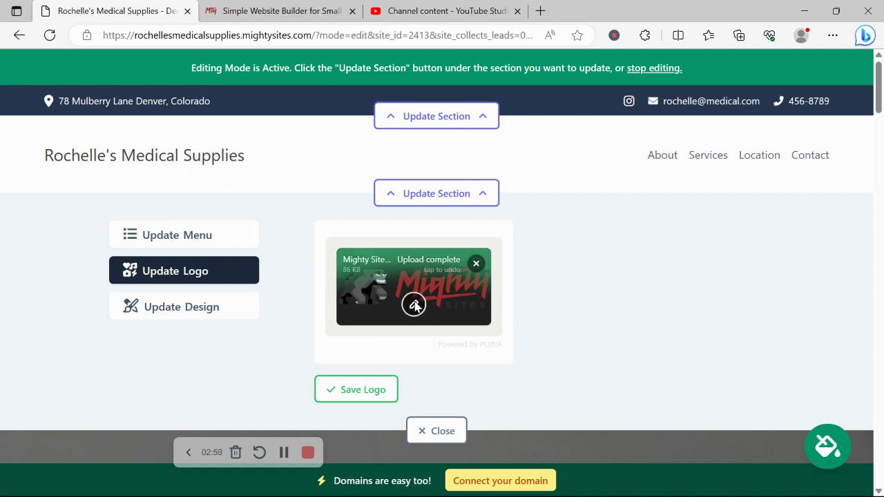
{"action": "left_click", "coordinate": [377, 390]}
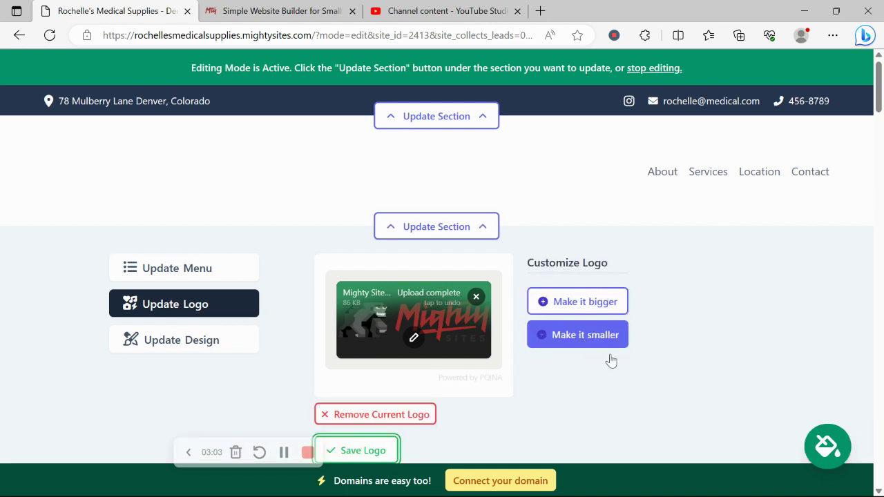
{"action": "scroll", "coordinate": [615, 345], "scroll_direction": "down", "scroll_amount": 3}
{"action": "left_click", "coordinate": [431, 346]}
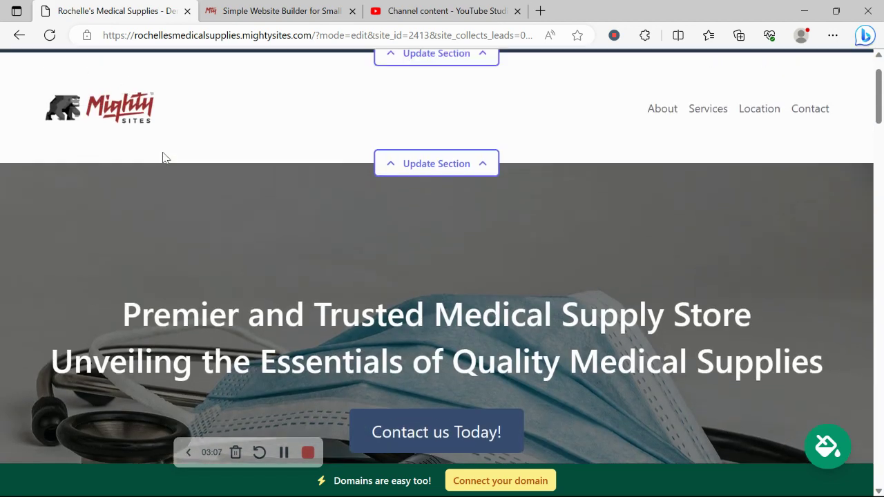
{"action": "scroll", "coordinate": [162, 157], "scroll_direction": "down", "scroll_amount": 5}
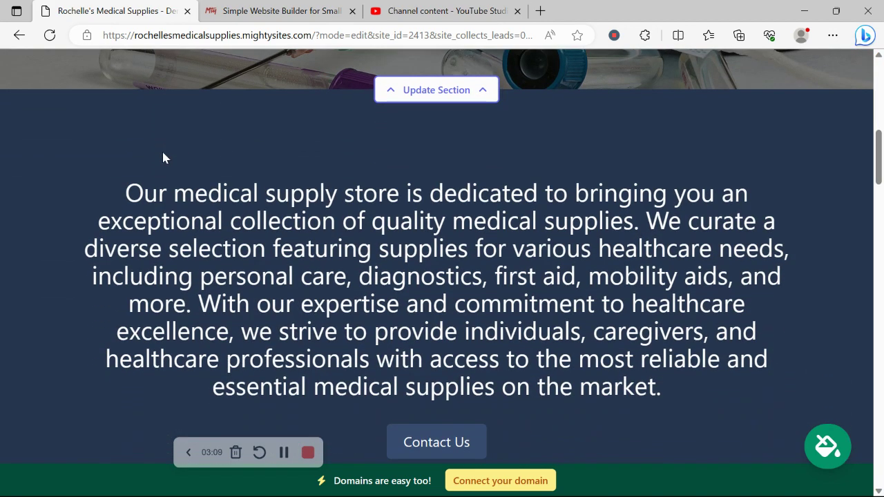
{"action": "scroll", "coordinate": [669, 185], "scroll_direction": "down", "scroll_amount": 2}
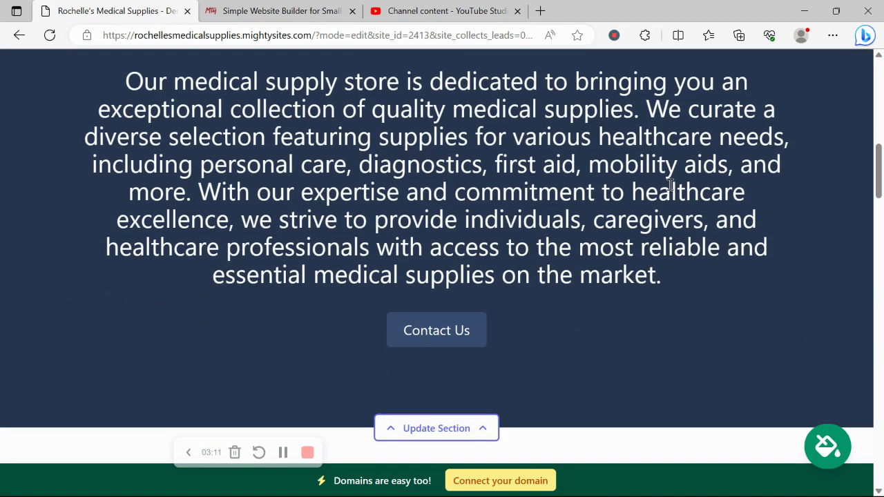
{"action": "left_click", "coordinate": [823, 451]}
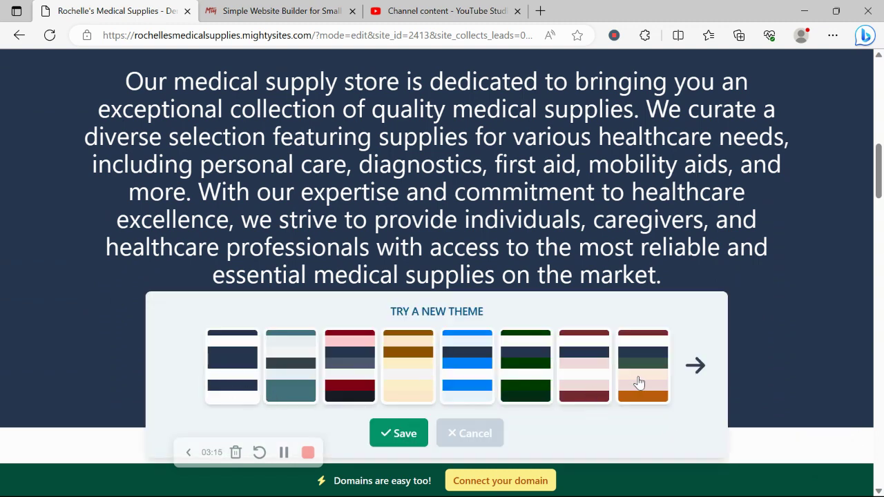
{"action": "left_click", "coordinate": [702, 364]}
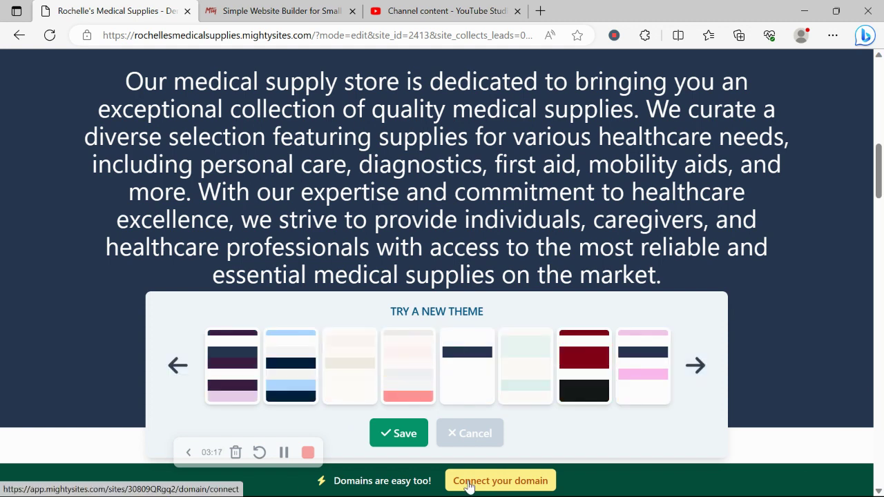
{"action": "left_click", "coordinate": [471, 432]}
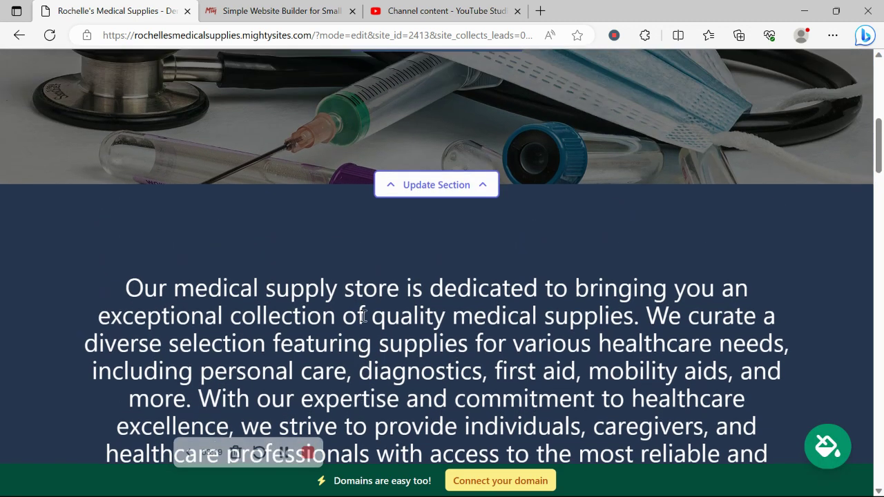
- In the hero image options, browse the stock photo library, then choose Connect your Instagram
{"action": "scroll", "coordinate": [363, 316], "scroll_direction": "up", "scroll_amount": 1}
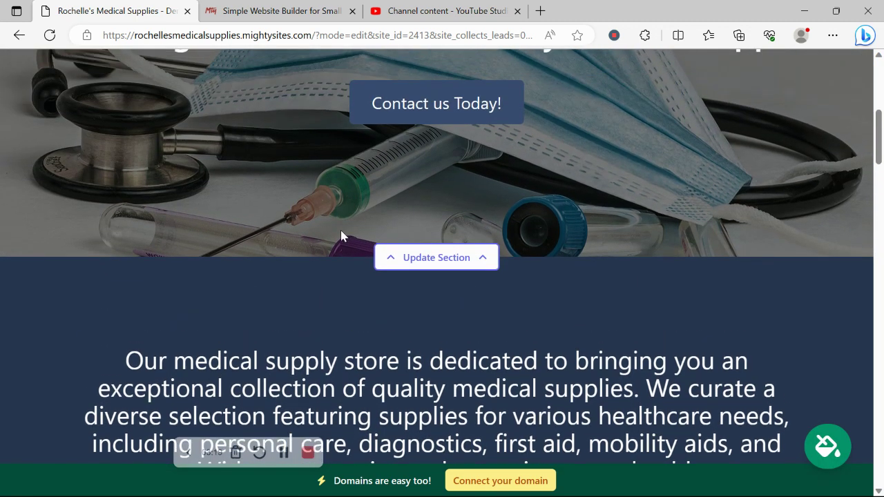
{"action": "left_click", "coordinate": [414, 258]}
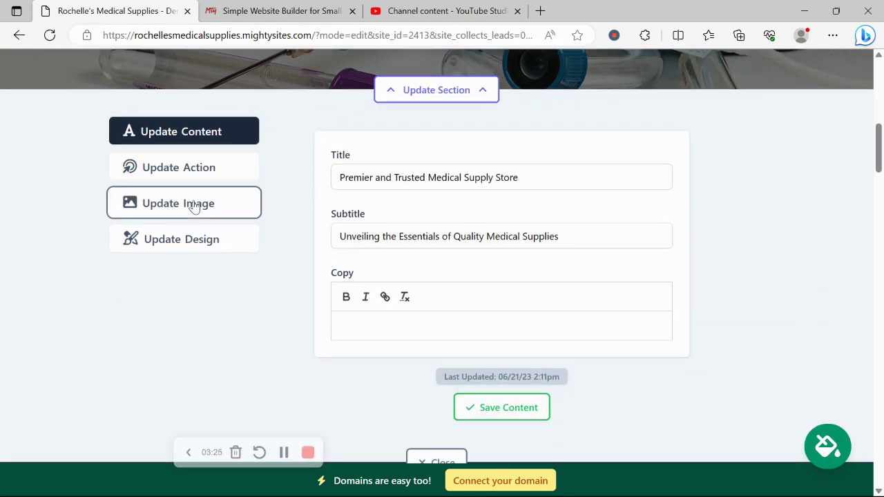
{"action": "left_click", "coordinate": [194, 207]}
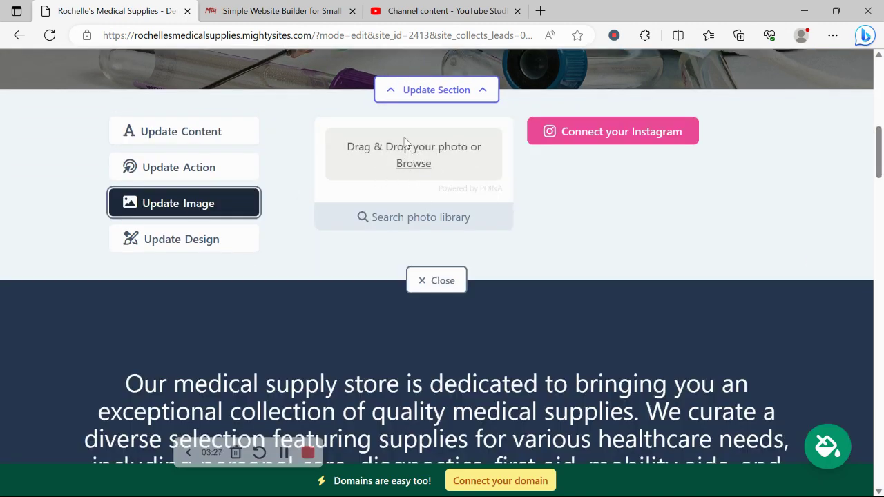
{"action": "scroll", "coordinate": [405, 141], "scroll_direction": "up", "scroll_amount": 3}
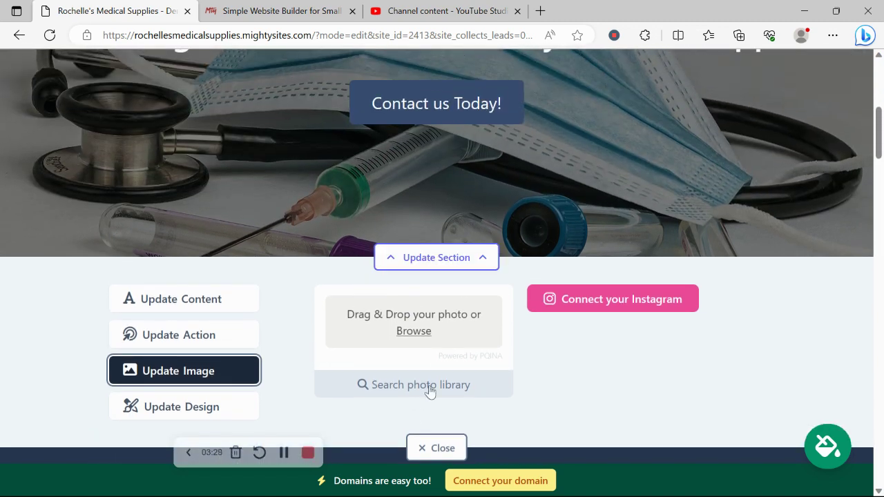
{"action": "left_click", "coordinate": [429, 386]}
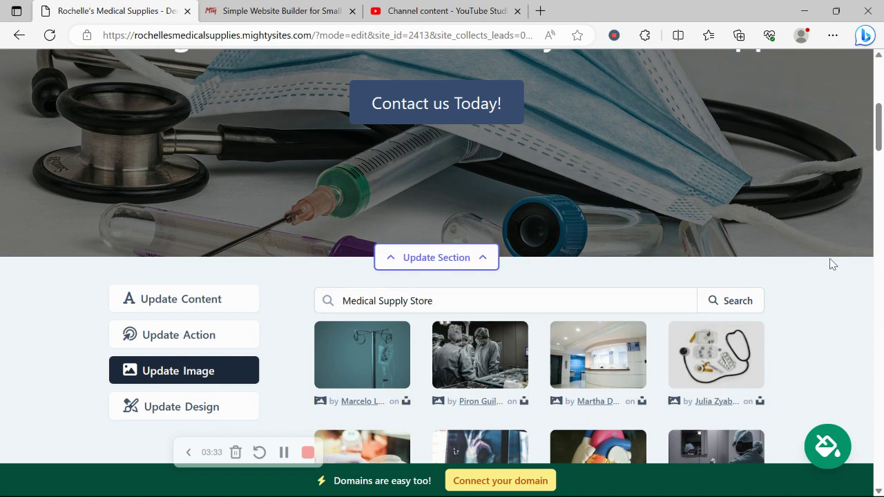
{"action": "scroll", "coordinate": [830, 259], "scroll_direction": "down", "scroll_amount": 5}
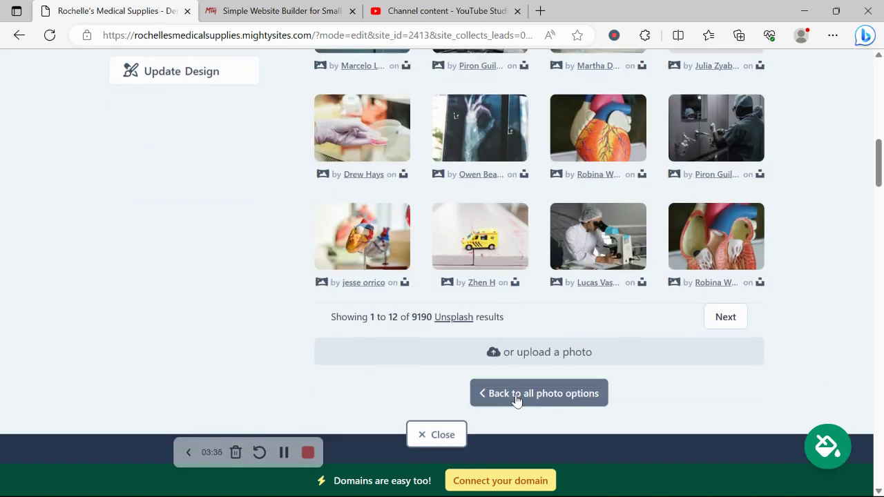
{"action": "left_click", "coordinate": [516, 401]}
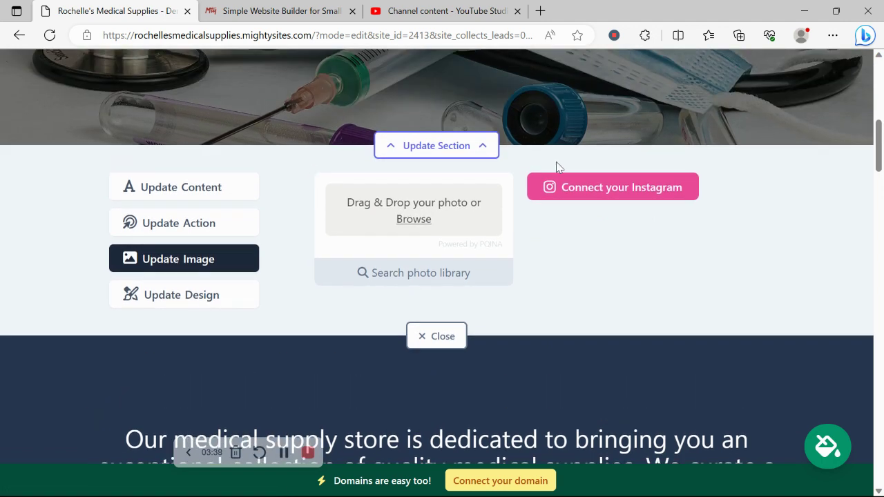
{"action": "left_click", "coordinate": [621, 193]}
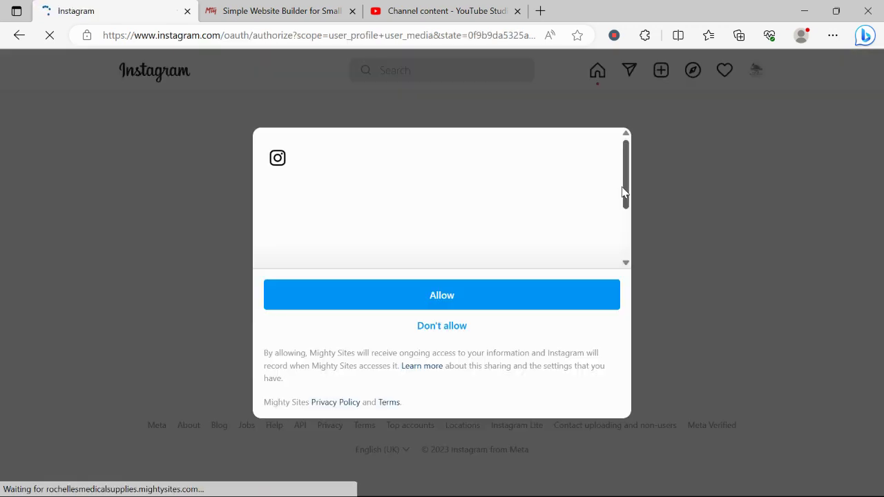
- Allow Mighty Sites to access the Instagram account
{"action": "left_click", "coordinate": [538, 298]}
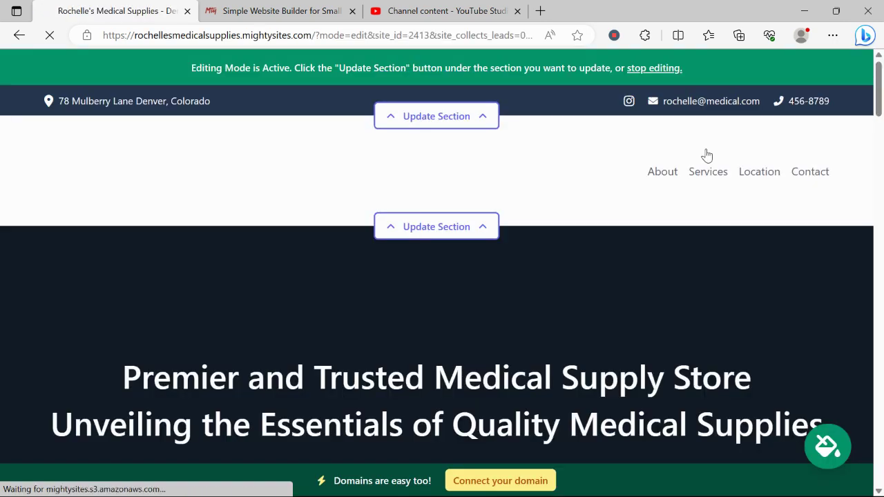
- Scroll through the site to review the new Instagram gallery and the hero section
{"action": "scroll", "coordinate": [705, 151], "scroll_direction": "down", "scroll_amount": 3}
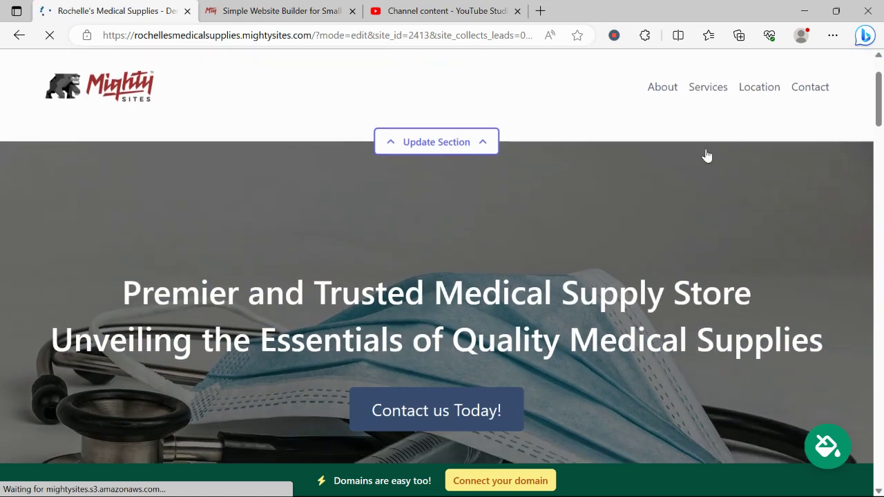
{"action": "scroll", "coordinate": [705, 152], "scroll_direction": "down", "scroll_amount": 8}
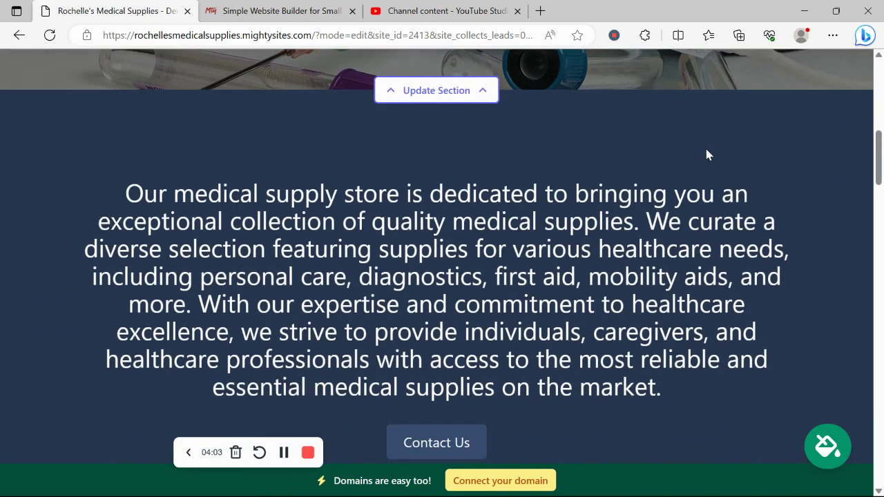
{"action": "scroll", "coordinate": [706, 148], "scroll_direction": "down", "scroll_amount": 3}
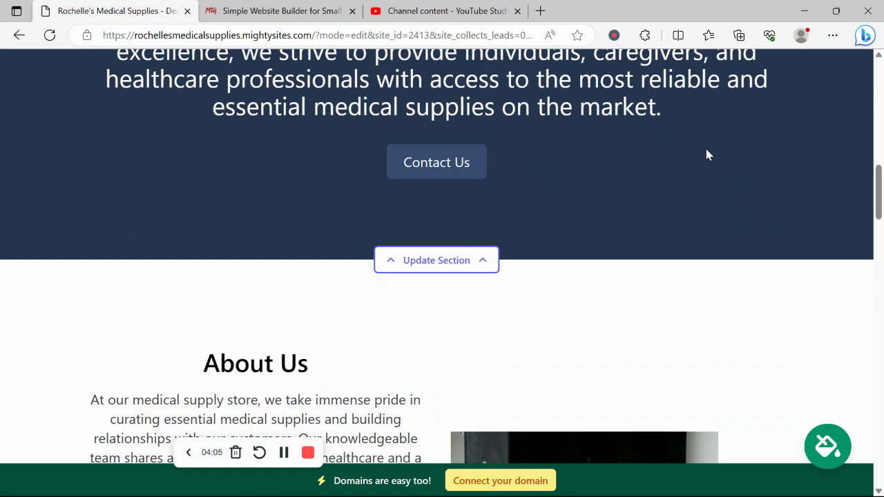
{"action": "scroll", "coordinate": [706, 154], "scroll_direction": "down", "scroll_amount": 10}
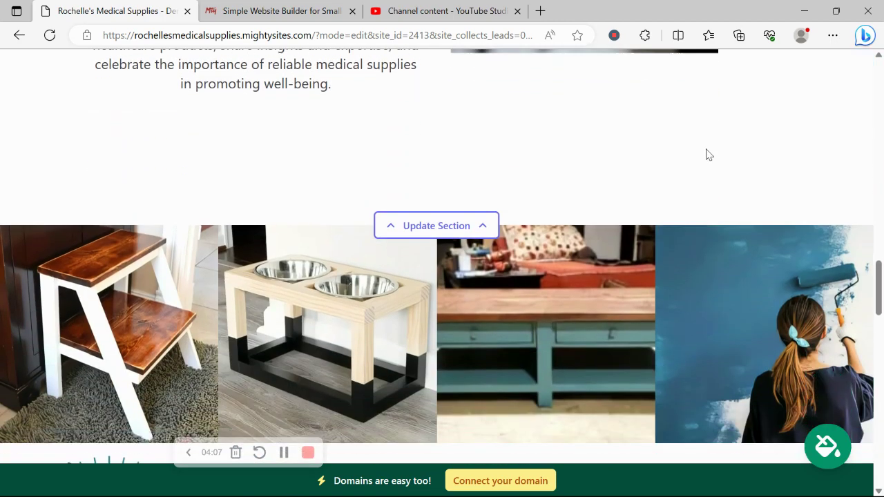
{"action": "scroll", "coordinate": [705, 155], "scroll_direction": "down", "scroll_amount": 5}
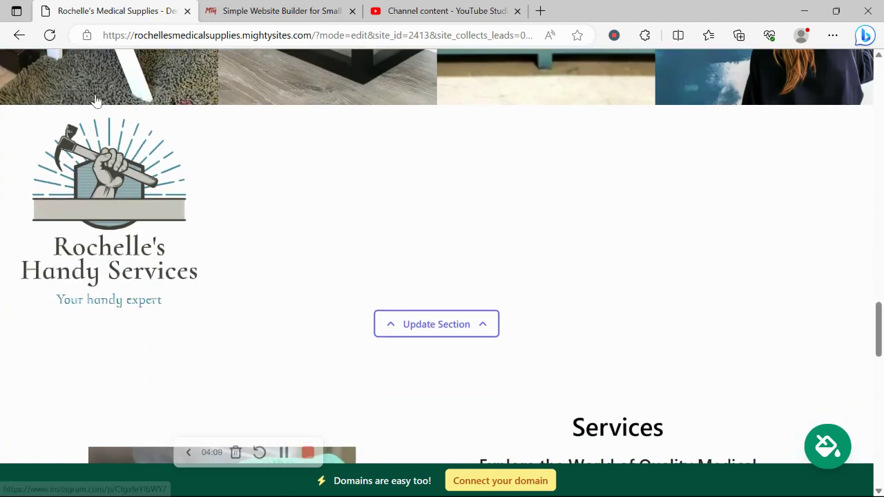
{"action": "scroll", "coordinate": [474, 200], "scroll_direction": "up", "scroll_amount": 10}
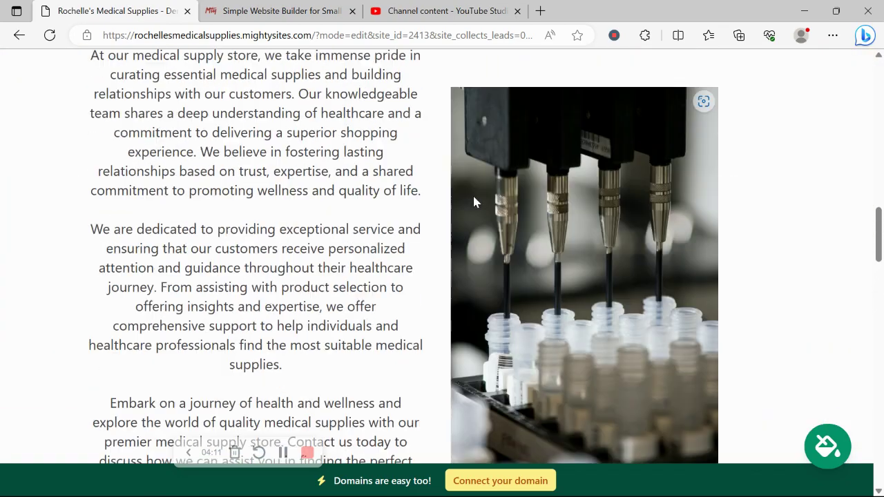
{"action": "scroll", "coordinate": [474, 199], "scroll_direction": "up", "scroll_amount": 8}
{"action": "scroll", "coordinate": [474, 199], "scroll_direction": "down", "scroll_amount": 3}
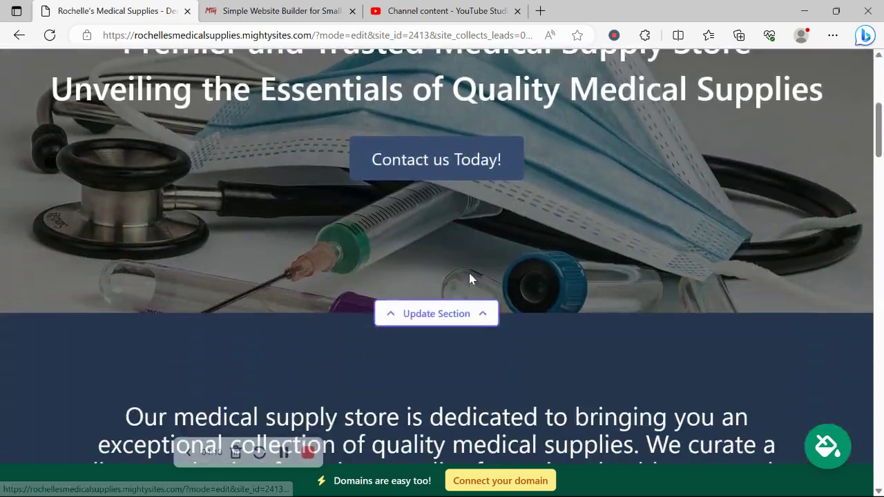
- Open the hero section's editor and browse its available image options
{"action": "left_click", "coordinate": [416, 315]}
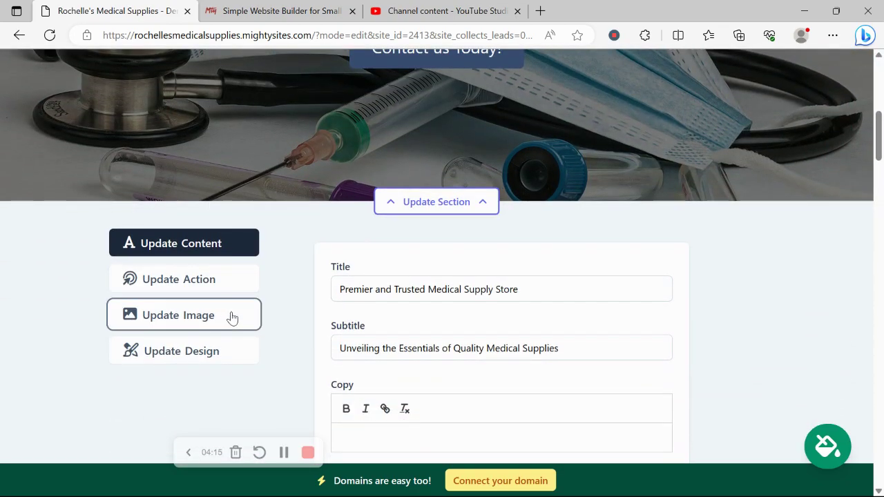
{"action": "left_click", "coordinate": [232, 317]}
{"action": "left_click", "coordinate": [617, 334]}
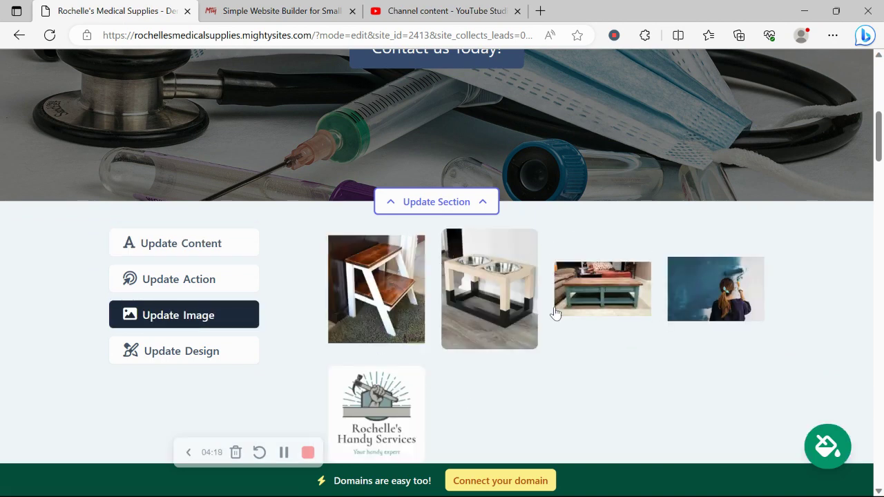
{"action": "scroll", "coordinate": [555, 313], "scroll_direction": "down", "scroll_amount": 1}
{"action": "scroll", "coordinate": [556, 313], "scroll_direction": "down", "scroll_amount": 2}
{"action": "scroll", "coordinate": [235, 144], "scroll_direction": "up", "scroll_amount": 2}
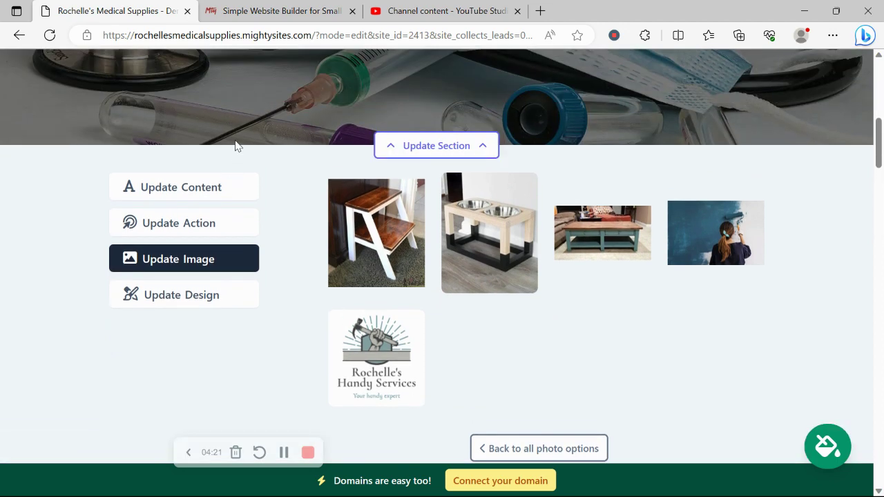
- Review the Contact us Today! button's link settings without changes, then return to the hero content fields
{"action": "left_click", "coordinate": [214, 219]}
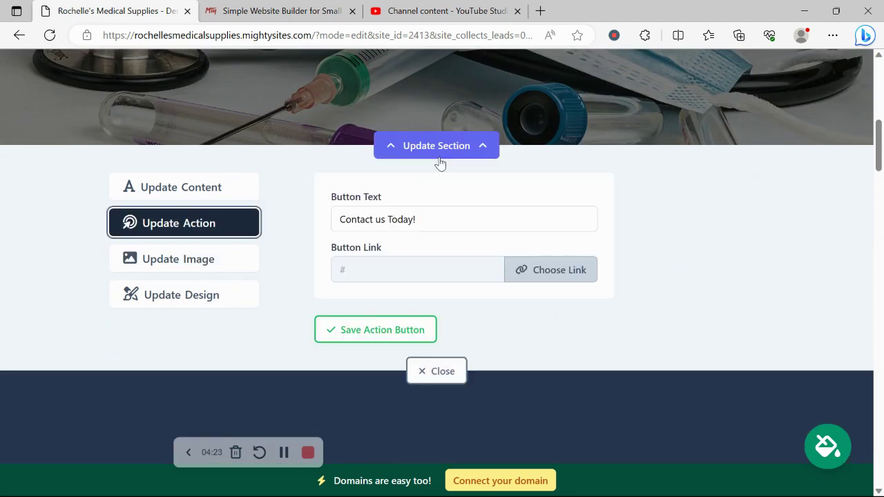
{"action": "scroll", "coordinate": [532, 196], "scroll_direction": "up", "scroll_amount": 3}
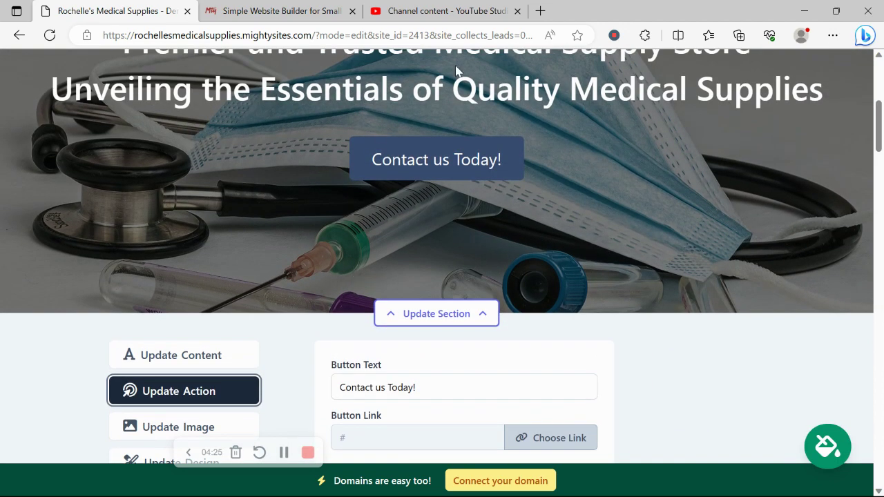
{"action": "scroll", "coordinate": [315, 177], "scroll_direction": "down", "scroll_amount": 2}
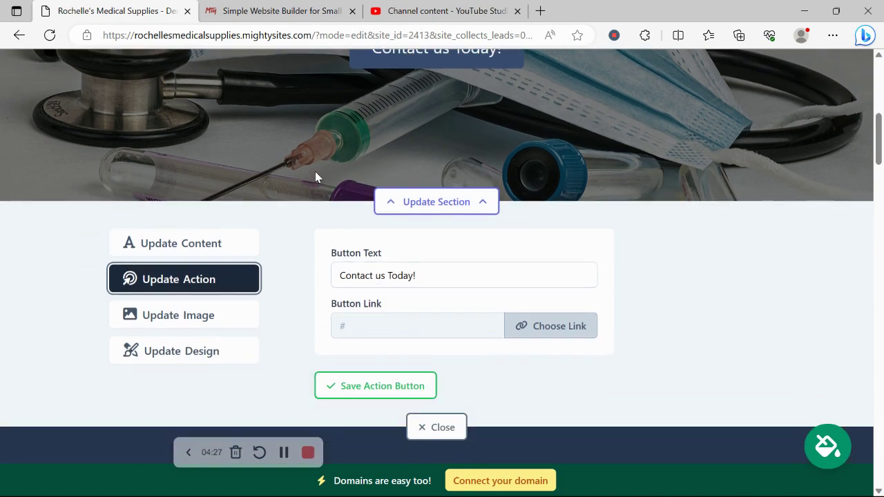
{"action": "triple_click", "coordinate": [458, 269]}
{"action": "left_click", "coordinate": [561, 329]}
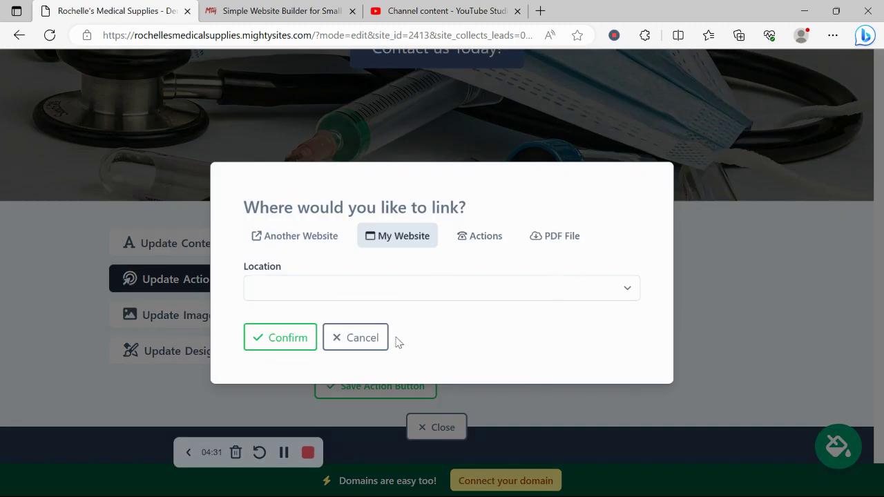
{"action": "left_click", "coordinate": [359, 338]}
{"action": "left_click", "coordinate": [190, 245]}
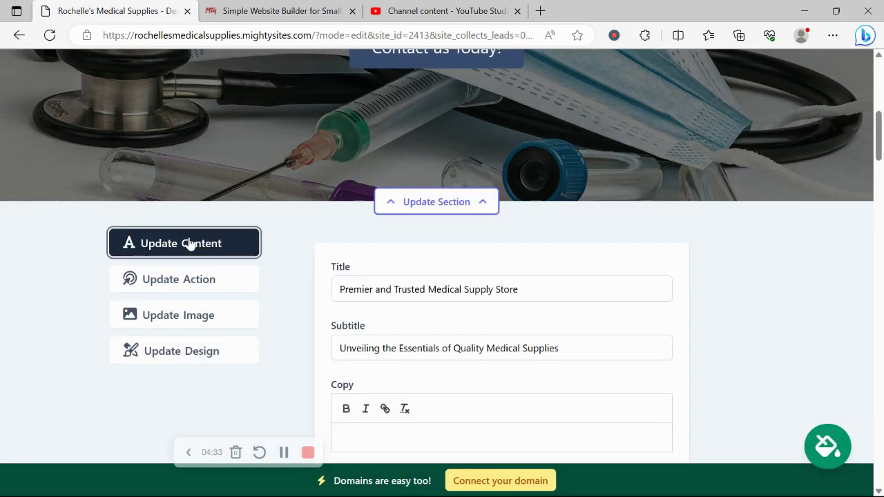
{"action": "scroll", "coordinate": [189, 245], "scroll_direction": "down", "scroll_amount": 1}
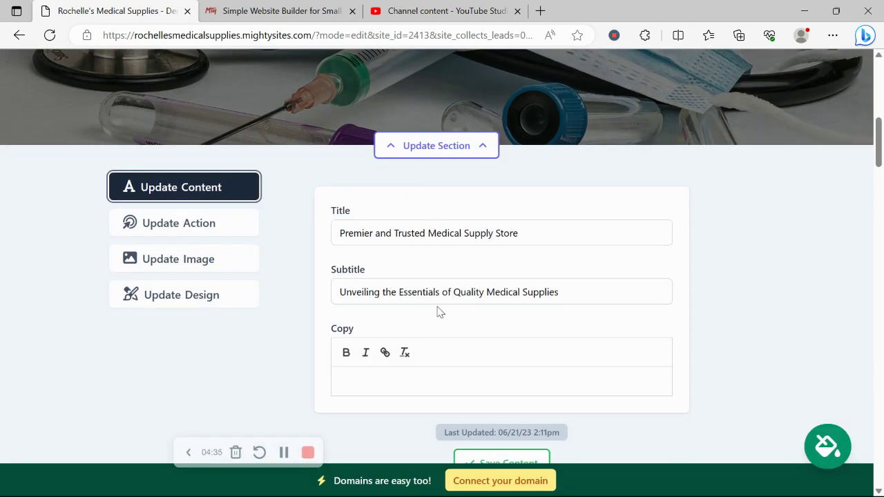
- Scroll to the gallery, view its design options, then scroll on toward the location section
{"action": "scroll", "coordinate": [196, 283], "scroll_direction": "down", "scroll_amount": 3}
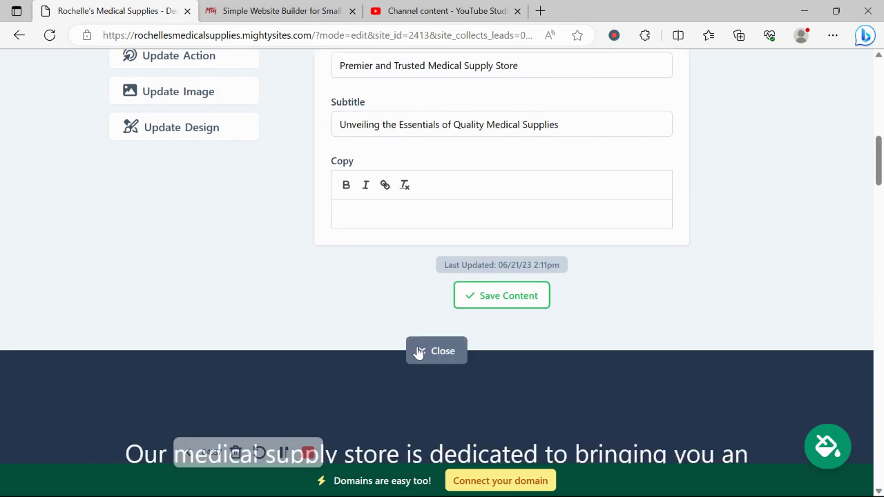
{"action": "scroll", "coordinate": [420, 352], "scroll_direction": "down", "scroll_amount": 6}
{"action": "scroll", "coordinate": [273, 235], "scroll_direction": "down", "scroll_amount": 15}
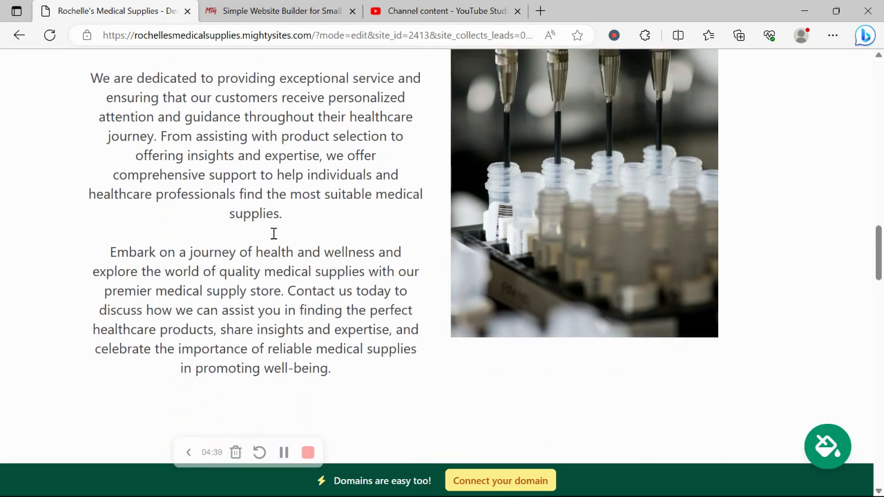
{"action": "scroll", "coordinate": [273, 237], "scroll_direction": "down", "scroll_amount": 1}
{"action": "scroll", "coordinate": [273, 238], "scroll_direction": "up", "scroll_amount": 2}
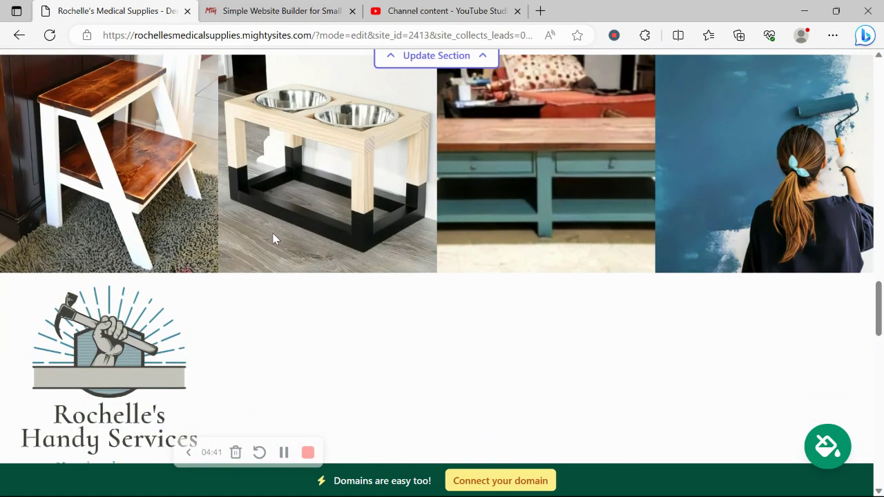
{"action": "scroll", "coordinate": [172, 209], "scroll_direction": "down", "scroll_amount": 3}
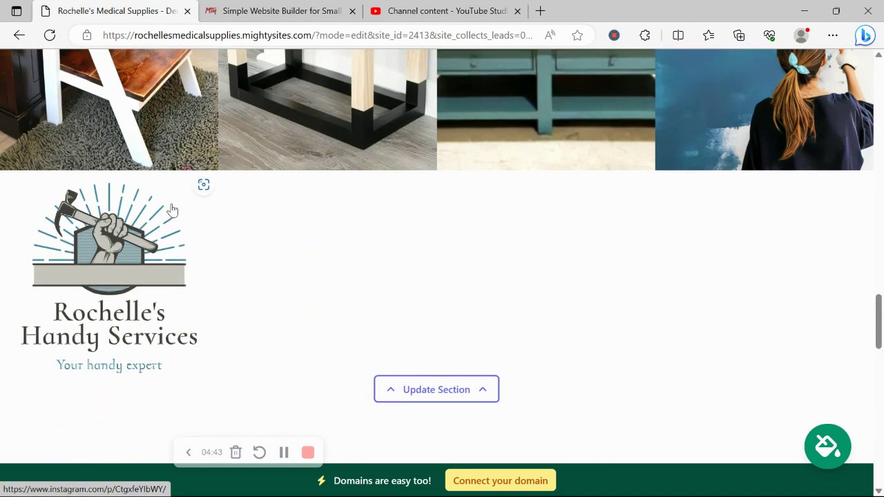
{"action": "left_click", "coordinate": [418, 324]}
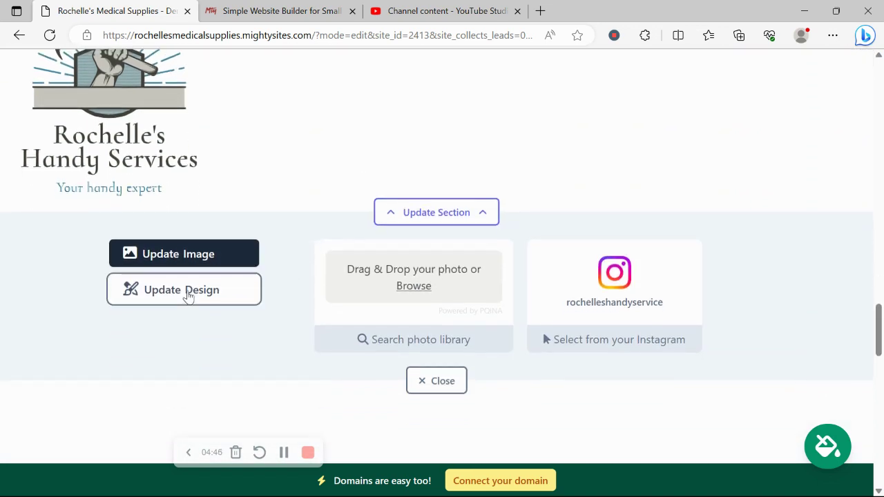
{"action": "left_click", "coordinate": [185, 290]}
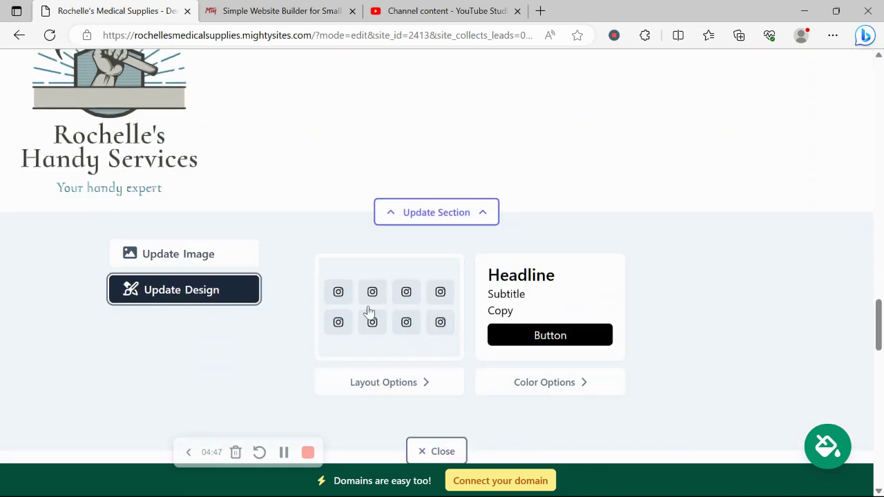
{"action": "scroll", "coordinate": [388, 381], "scroll_direction": "down", "scroll_amount": 10}
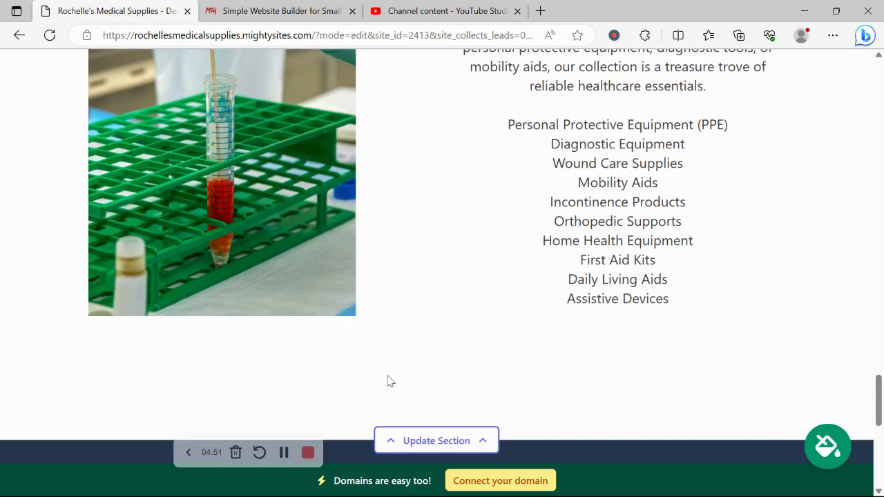
{"action": "scroll", "coordinate": [389, 381], "scroll_direction": "down", "scroll_amount": 7}
- Show the location's weekly hours and review Sunday through Saturday, all marked Closed
{"action": "left_click", "coordinate": [435, 289]}
{"action": "scroll", "coordinate": [211, 229], "scroll_direction": "down", "scroll_amount": 1}
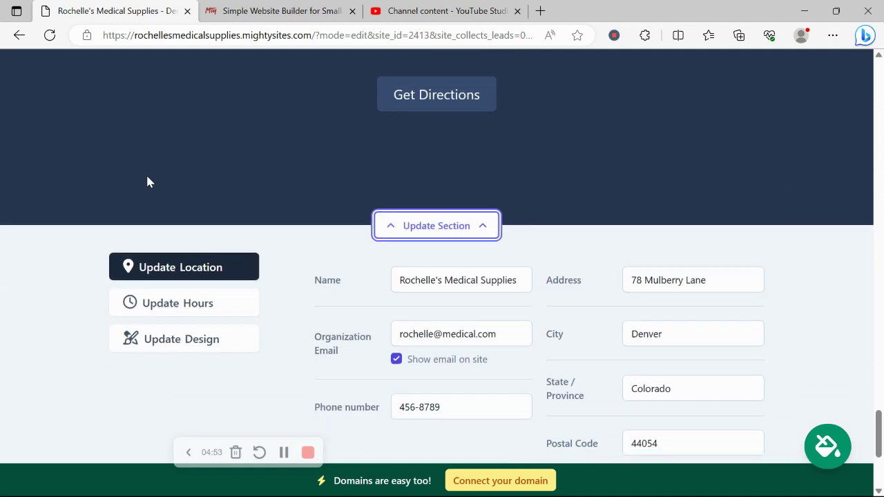
{"action": "left_click", "coordinate": [195, 312]}
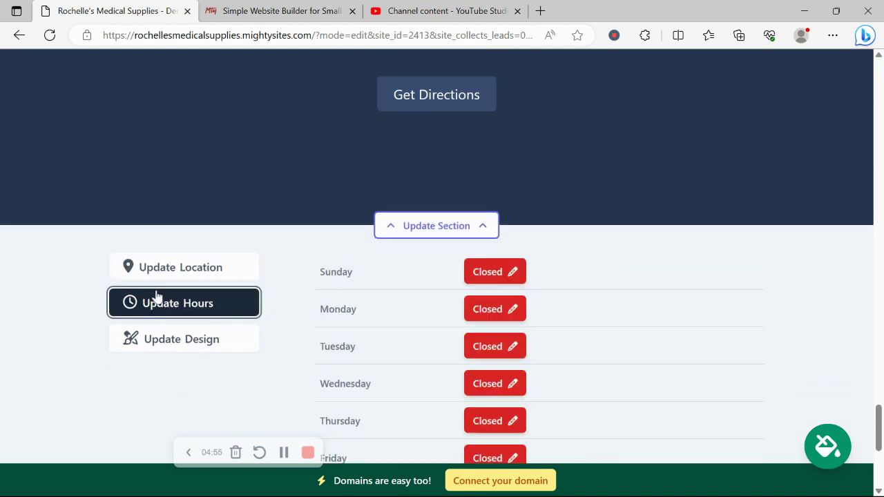
{"action": "scroll", "coordinate": [158, 297], "scroll_direction": "down", "scroll_amount": 3}
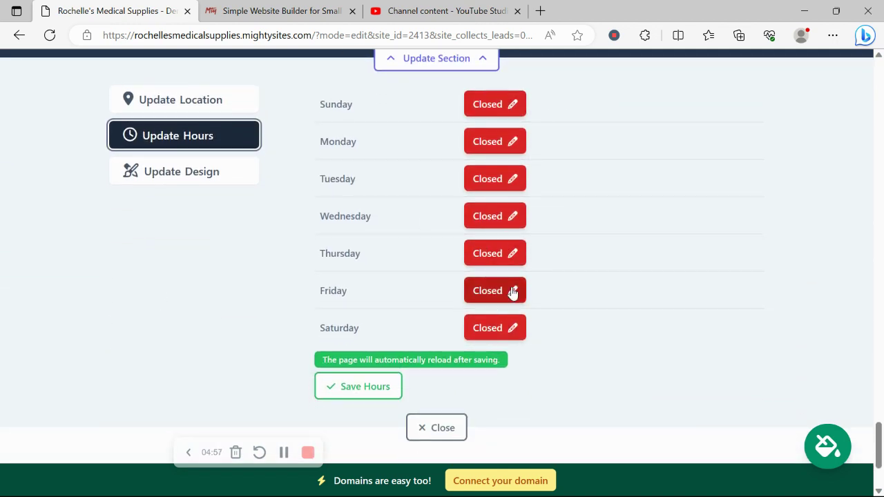
{"action": "scroll", "coordinate": [511, 311], "scroll_direction": "up", "scroll_amount": 5}
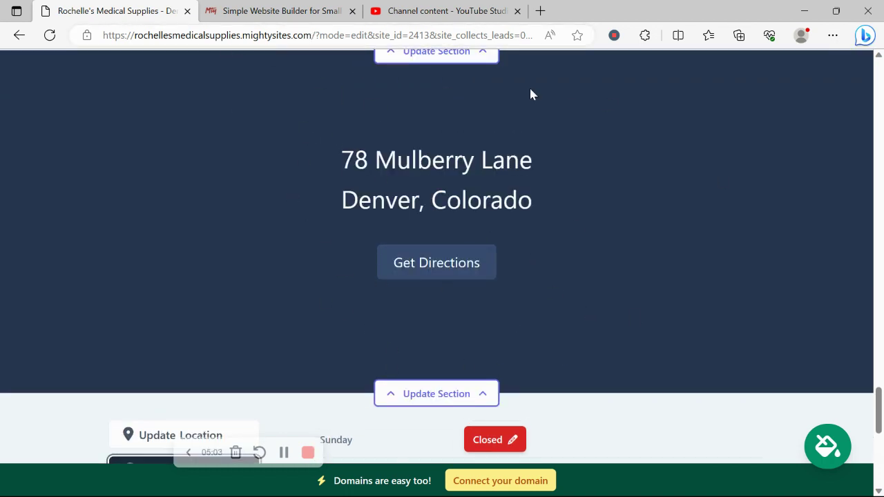
{"action": "scroll", "coordinate": [338, 133], "scroll_direction": "down", "scroll_amount": 8}
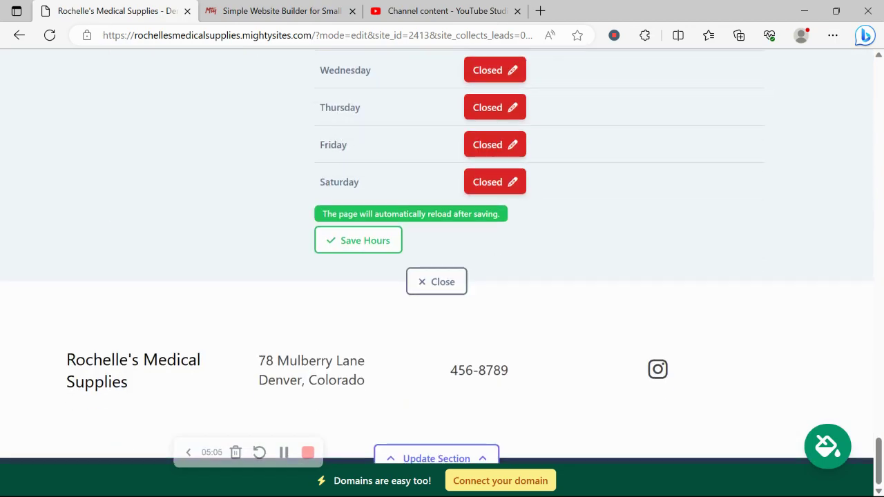
{"action": "scroll", "coordinate": [546, 372], "scroll_direction": "up", "scroll_amount": 20}
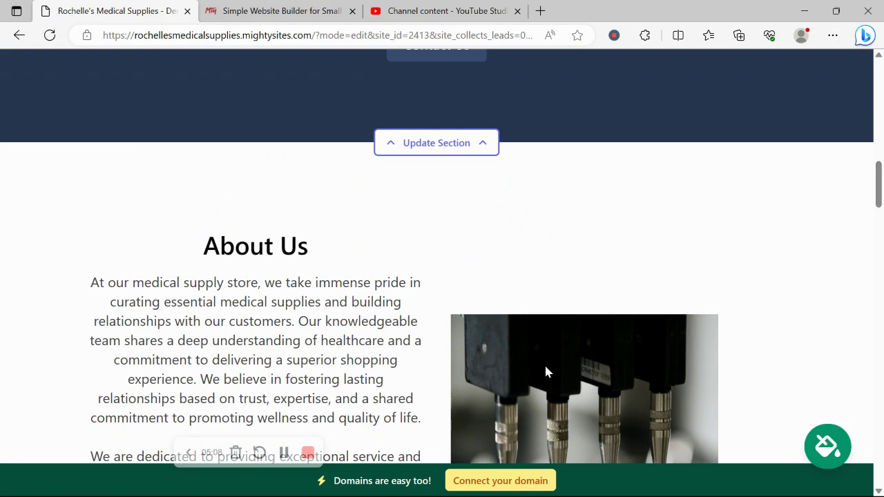
- Review the Connect your domain options, then return to the Website Dashboard
{"action": "left_click", "coordinate": [508, 481]}
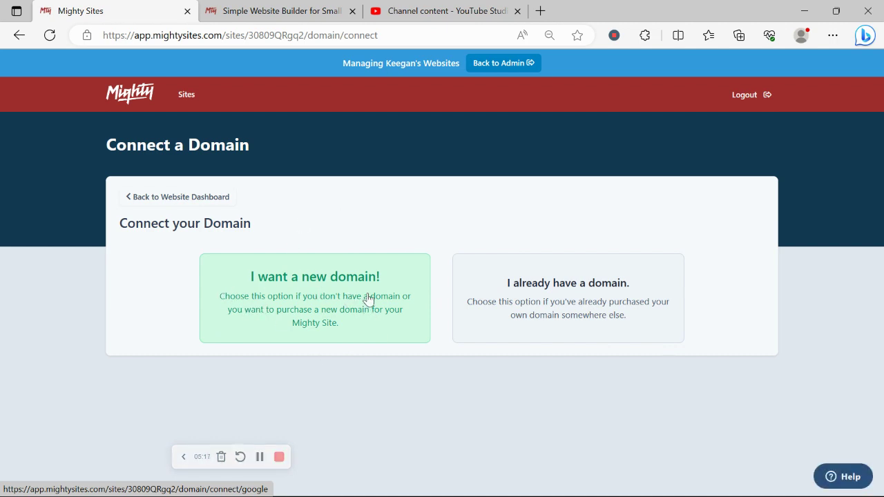
{"action": "left_click", "coordinate": [214, 200]}
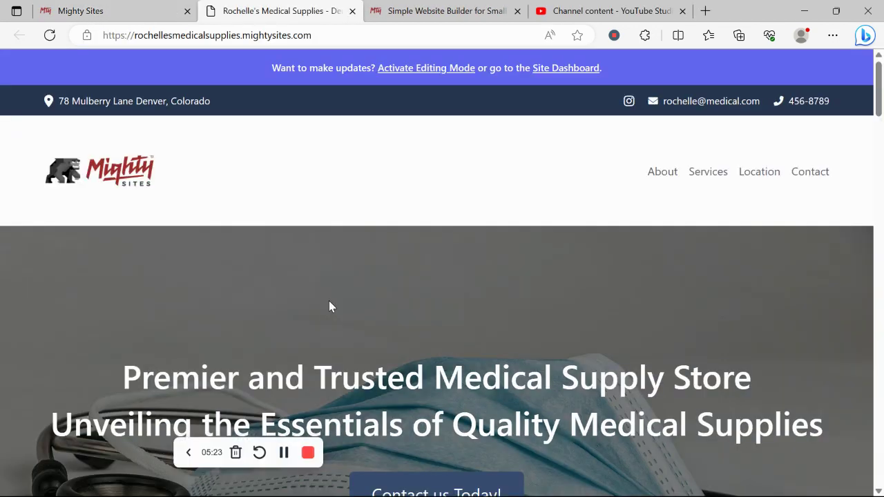
- Scroll the live page past the 'Premier and Trusted Medical Supply Store' hero and Contact us Today! button
{"action": "scroll", "coordinate": [329, 306], "scroll_direction": "down", "scroll_amount": 2}
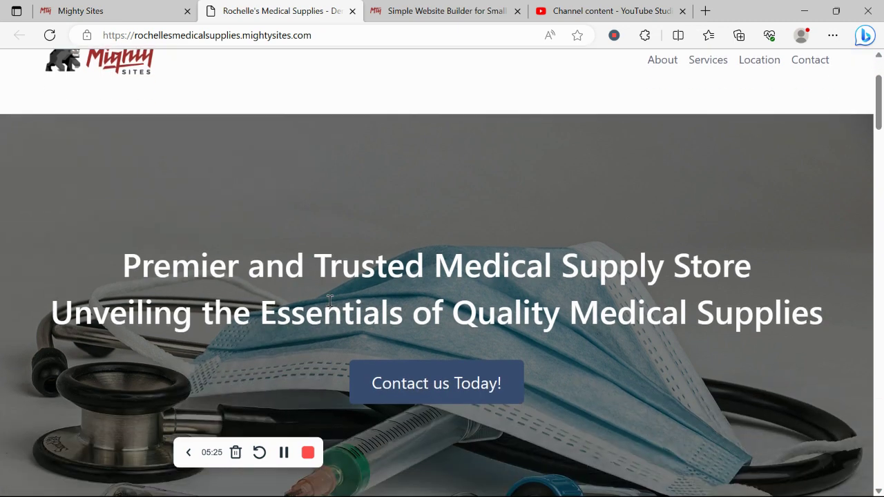
{"action": "scroll", "coordinate": [329, 301], "scroll_direction": "down", "scroll_amount": 3}
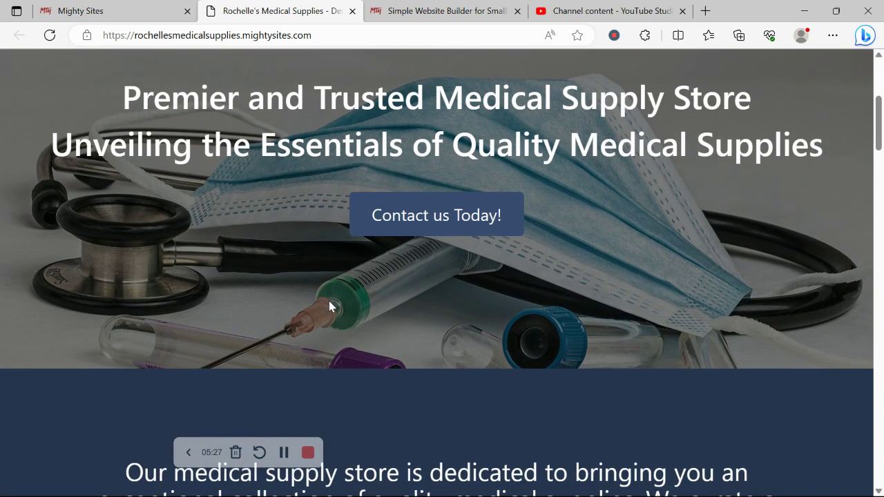